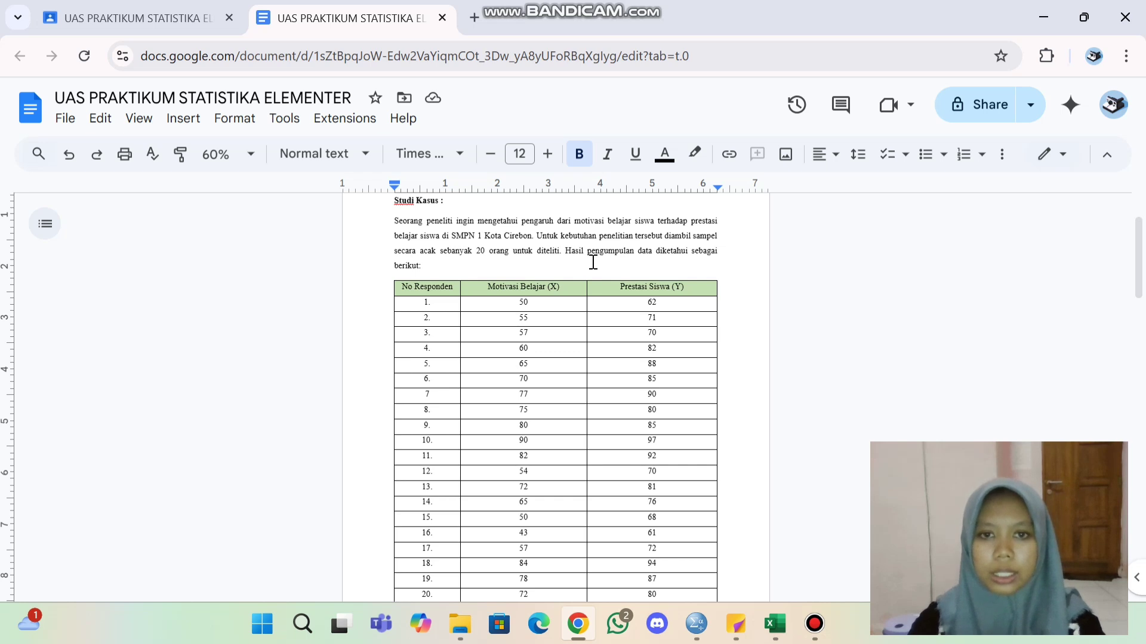
Step: Review the case study's table of Motivasi Belajar (X) and Prestasi Siswa (Y) values and switch to the SPSS data editor
scroll(594, 263, "down", 2)
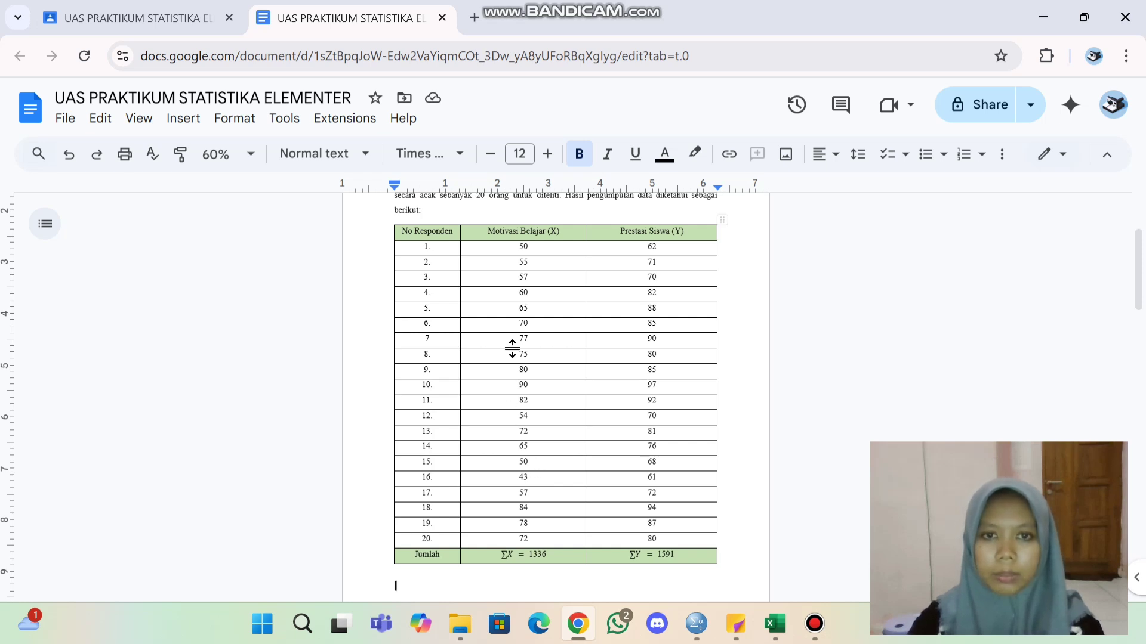
scroll(515, 350, "up", 1)
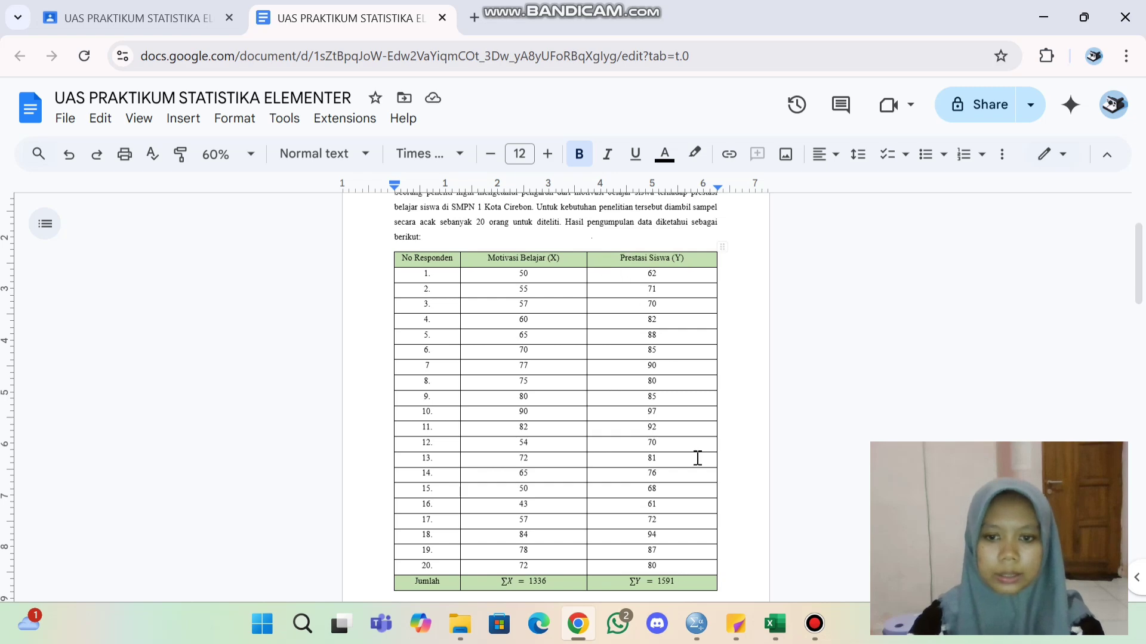
mouse_move(697, 625)
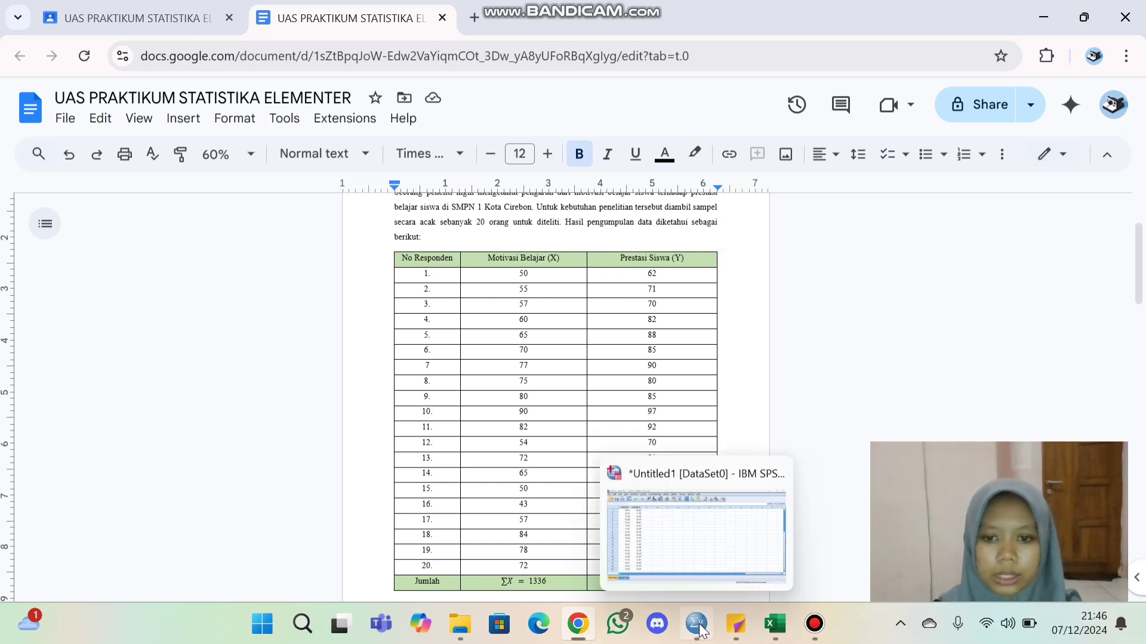
left_click(602, 561)
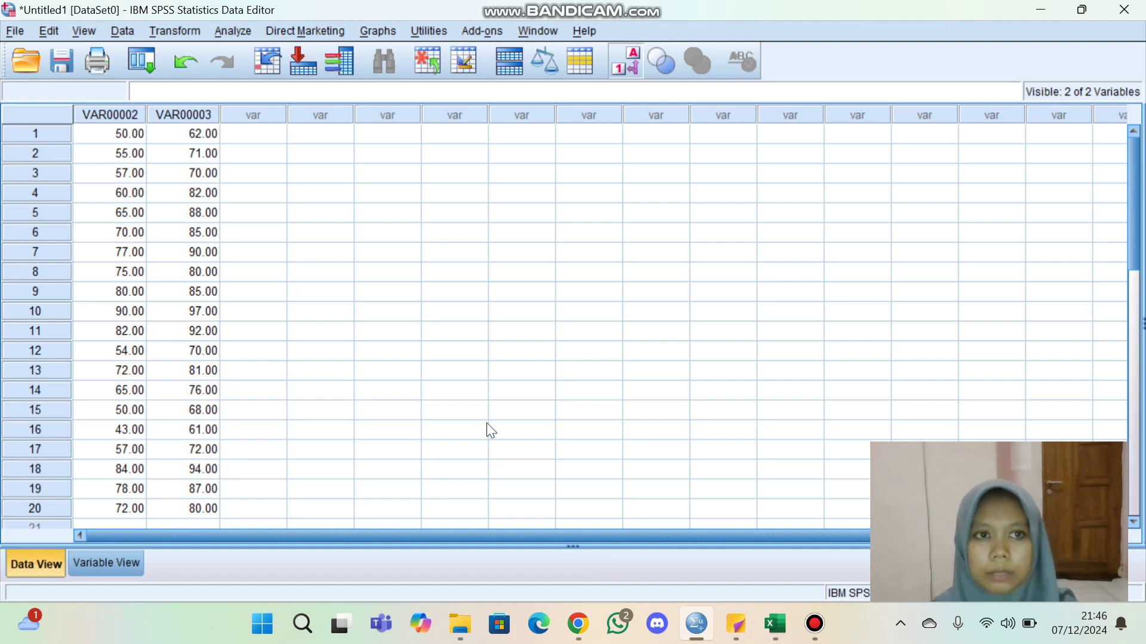
Step: Rename the first variable to x and the second variable to y in the variable definitions
left_click(117, 572)
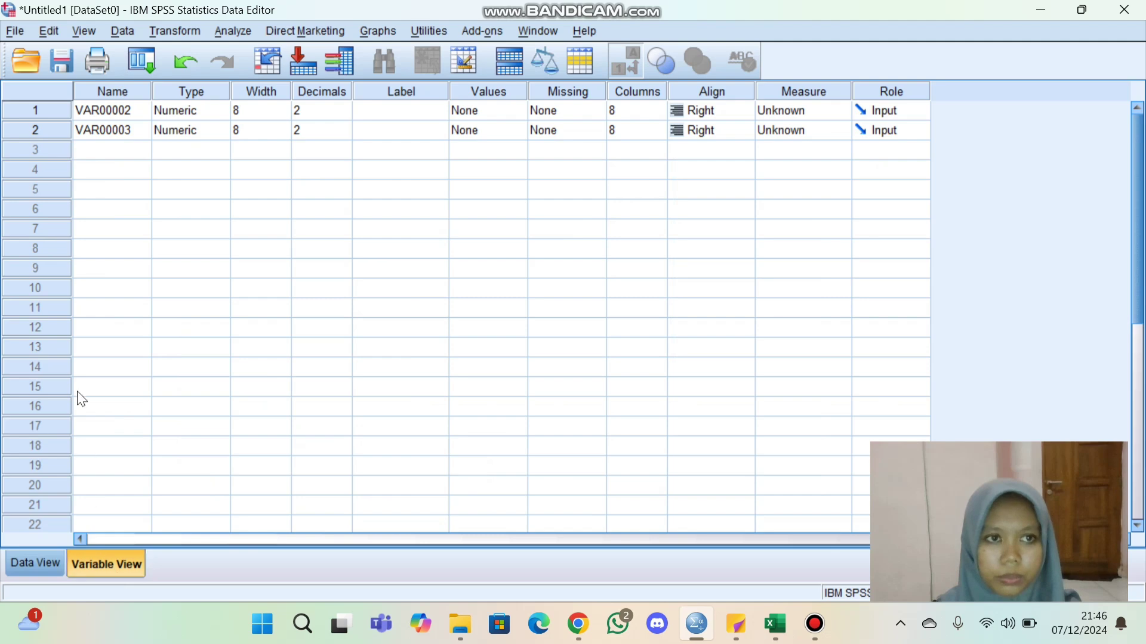
left_click(116, 107)
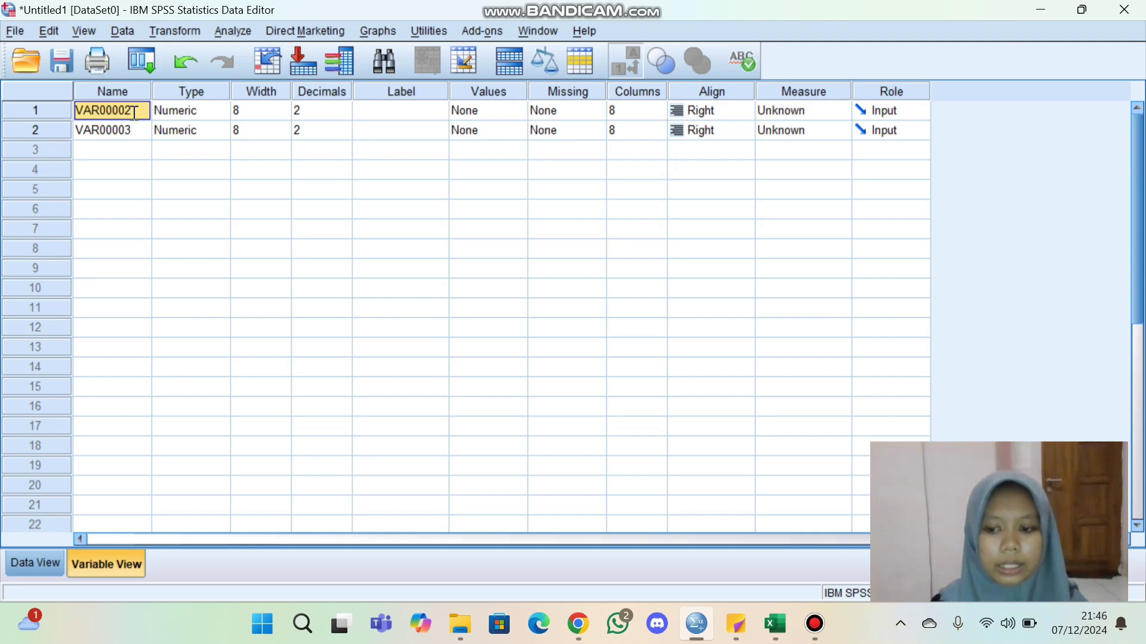
type("x")
key("Return")
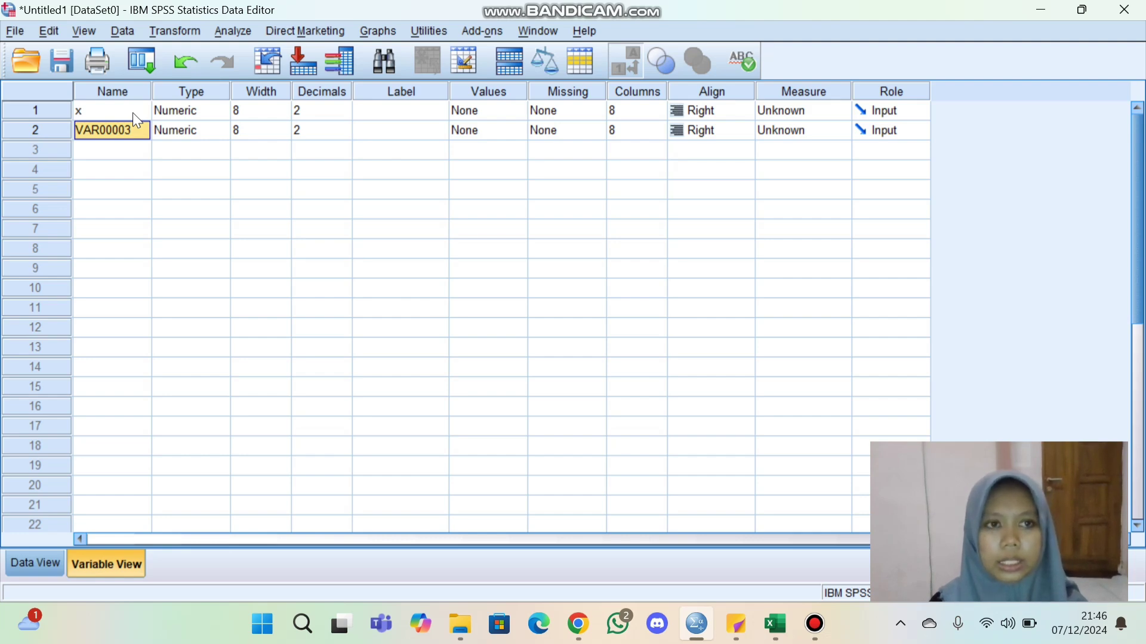
type("y")
Step: Set the number of decimals to 0 for both variables y and x
key("Tab")
key("Tab")
key("Tab")
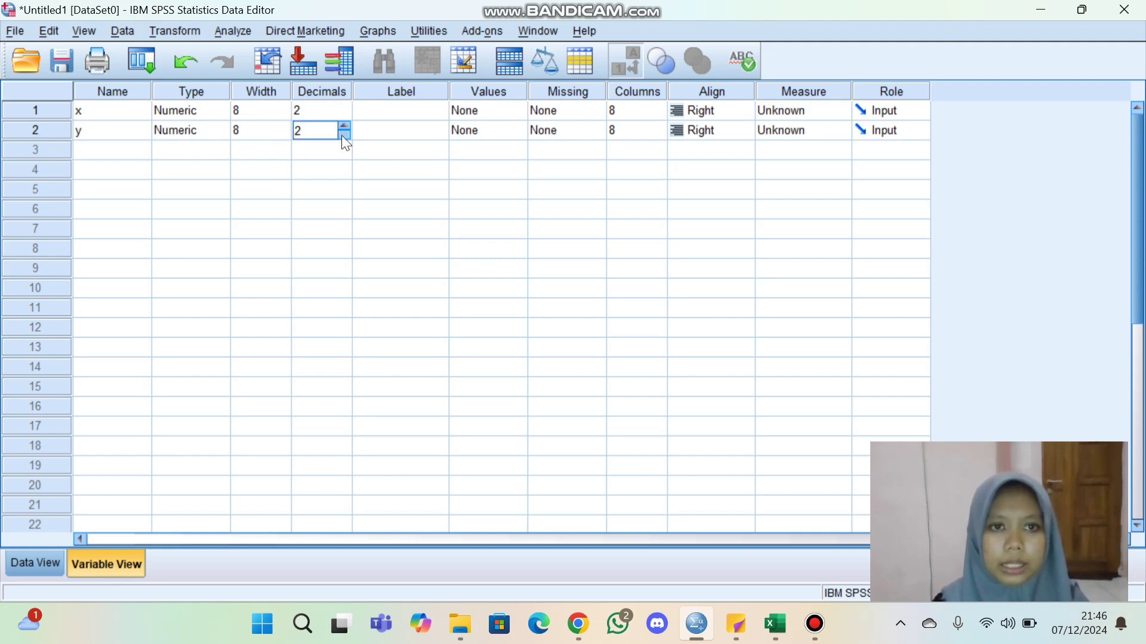
left_click(345, 136)
left_click(345, 137)
left_click(335, 109)
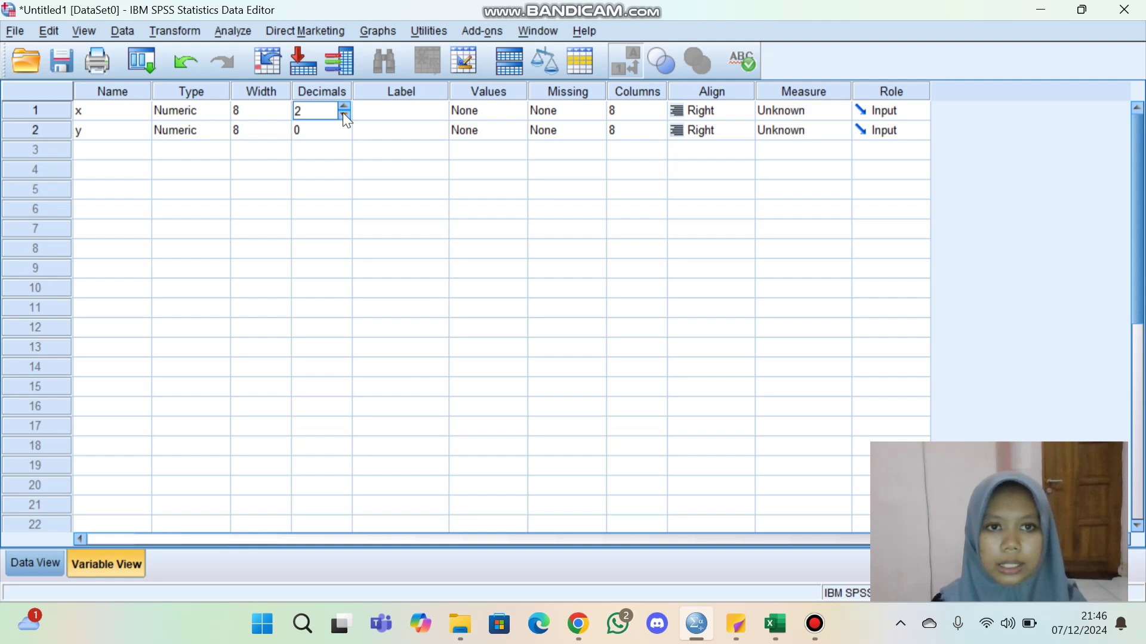
left_click(345, 115)
left_click(345, 115)
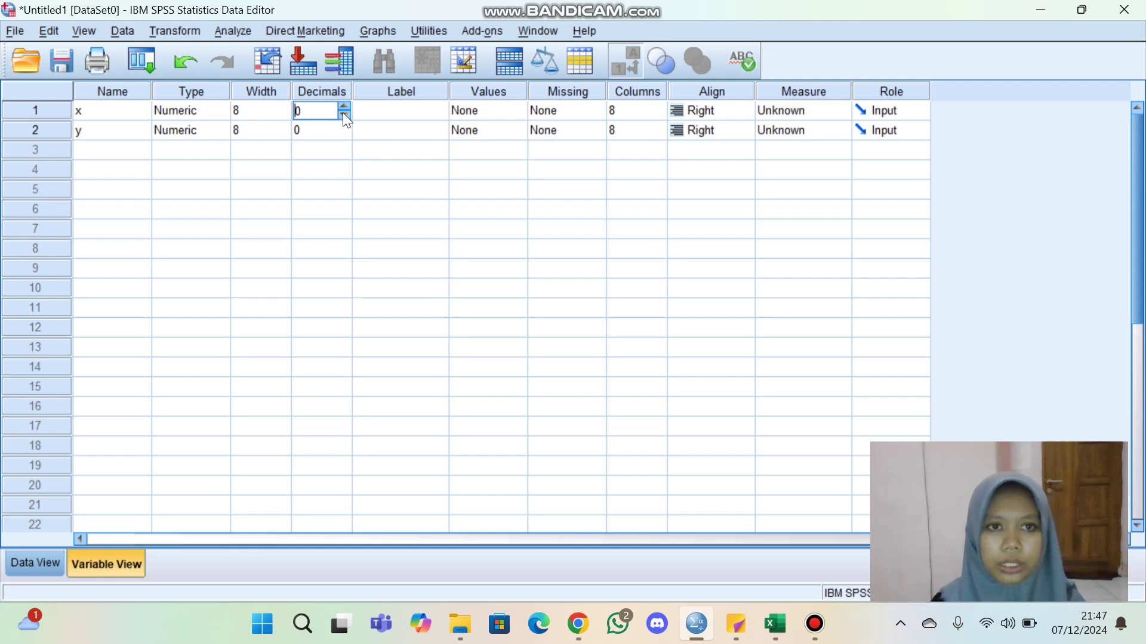
Step: Label variable x as "Motivasi belajar" and variable y as "Prestasi siswa"
left_click(390, 112)
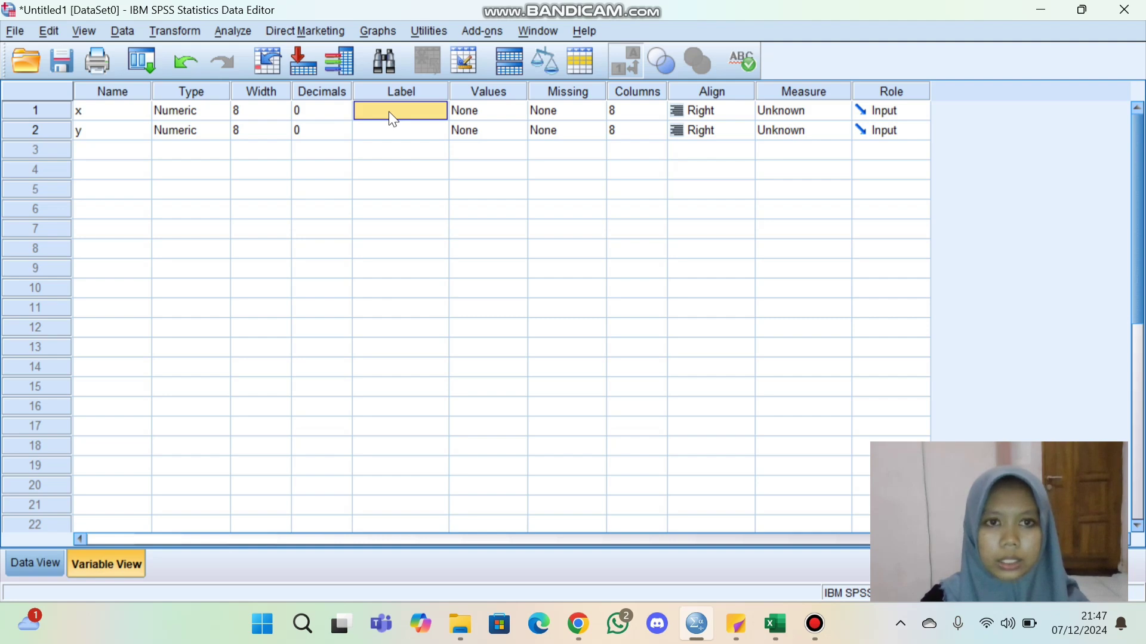
type("Motiv")
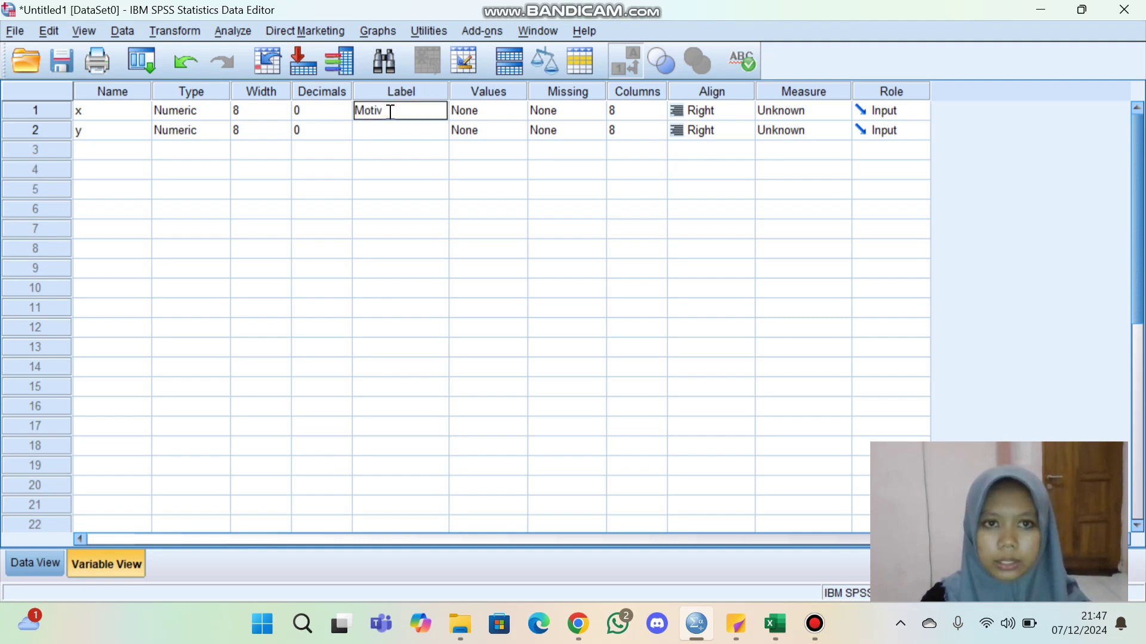
type("asi bela")
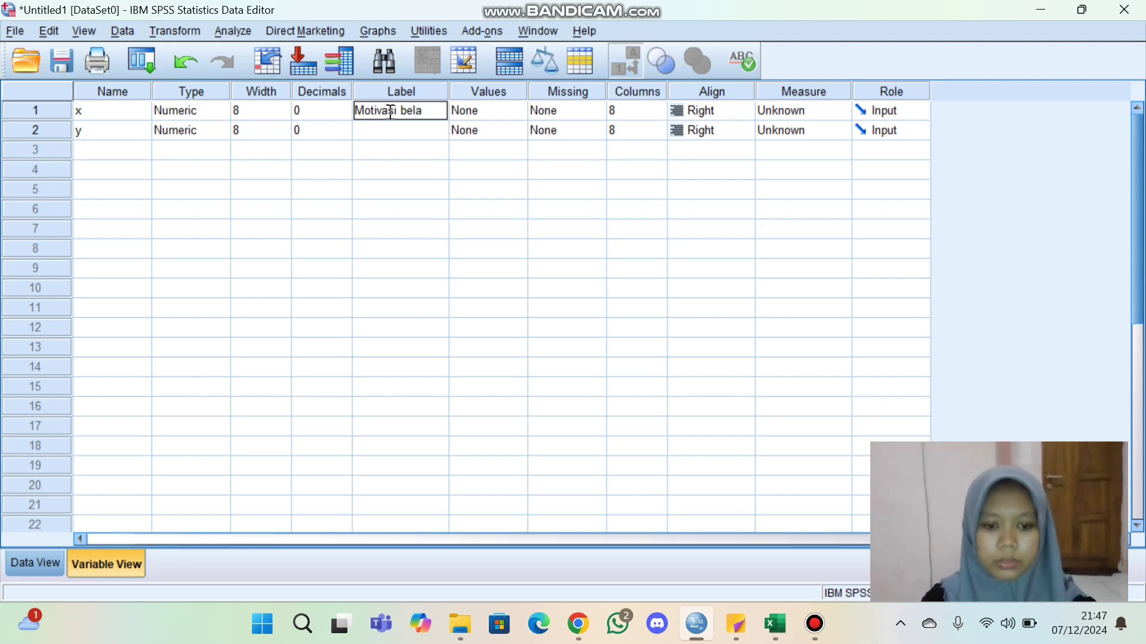
type("ajjar")
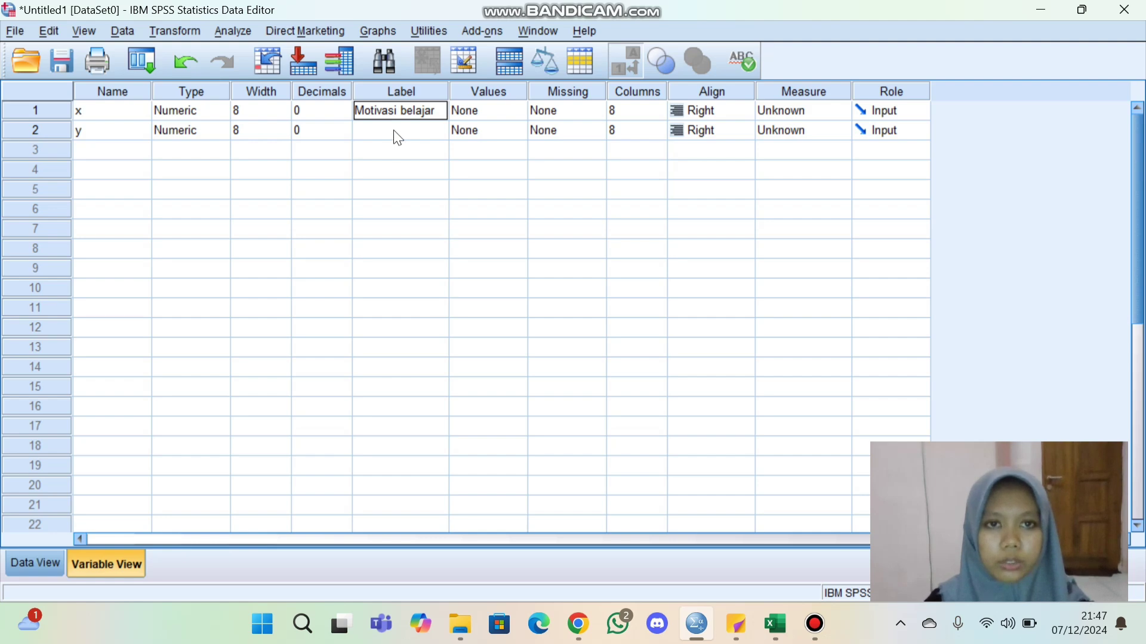
left_click(398, 137)
type("Prestas")
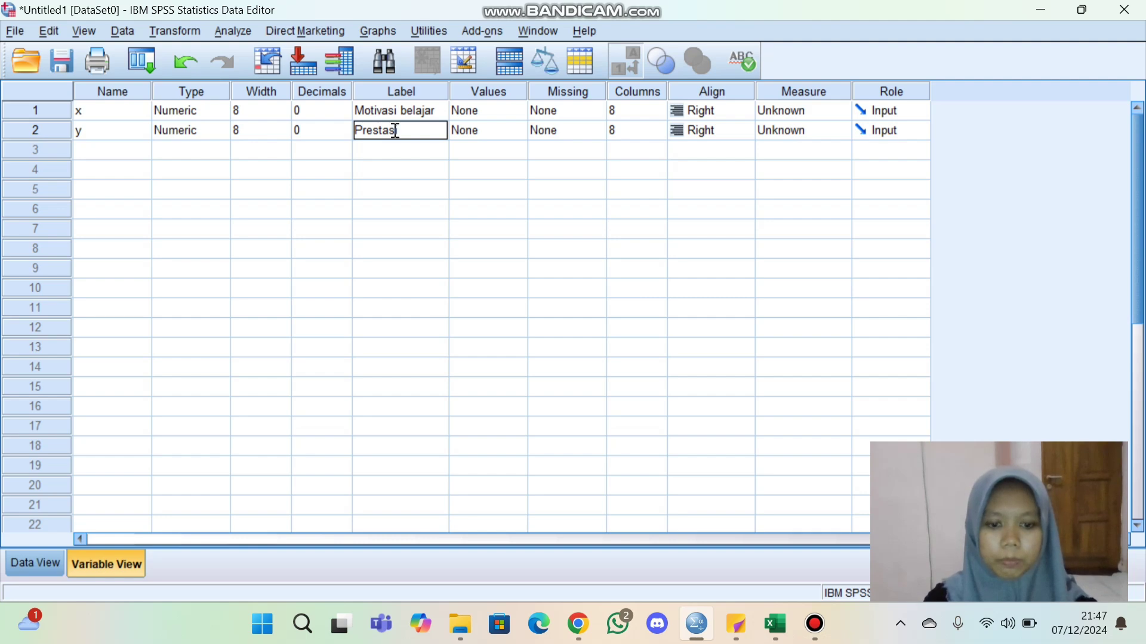
type("i siswa")
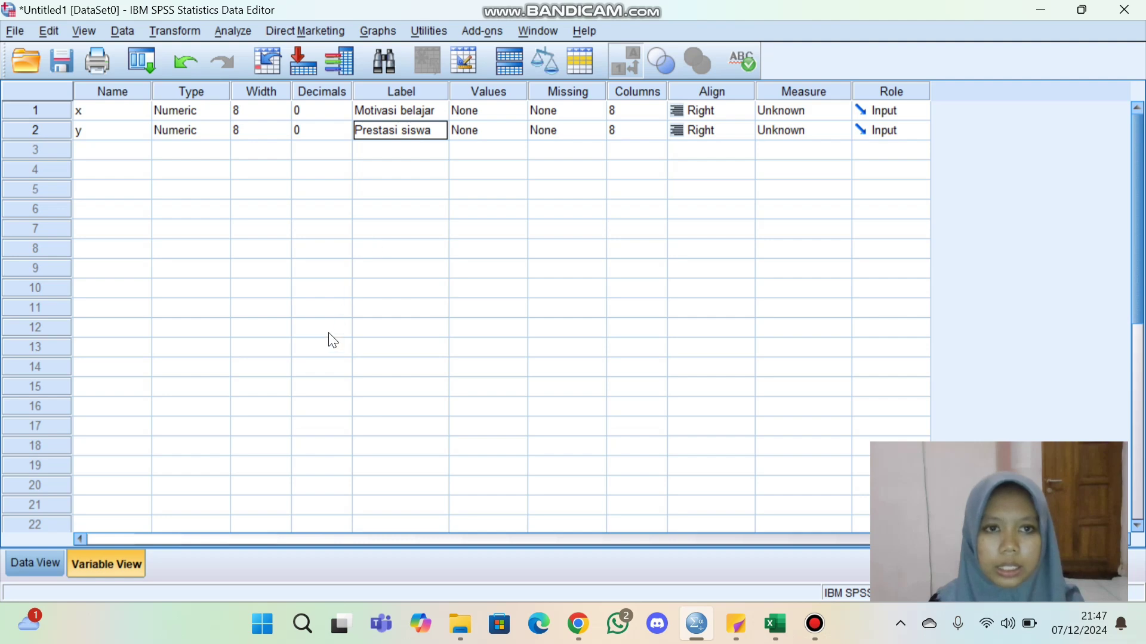
Step: Run a two-tailed bivariate Pearson correlation on Motivasi belajar and Prestasi siswa, with significant correlations flagged
left_click(49, 563)
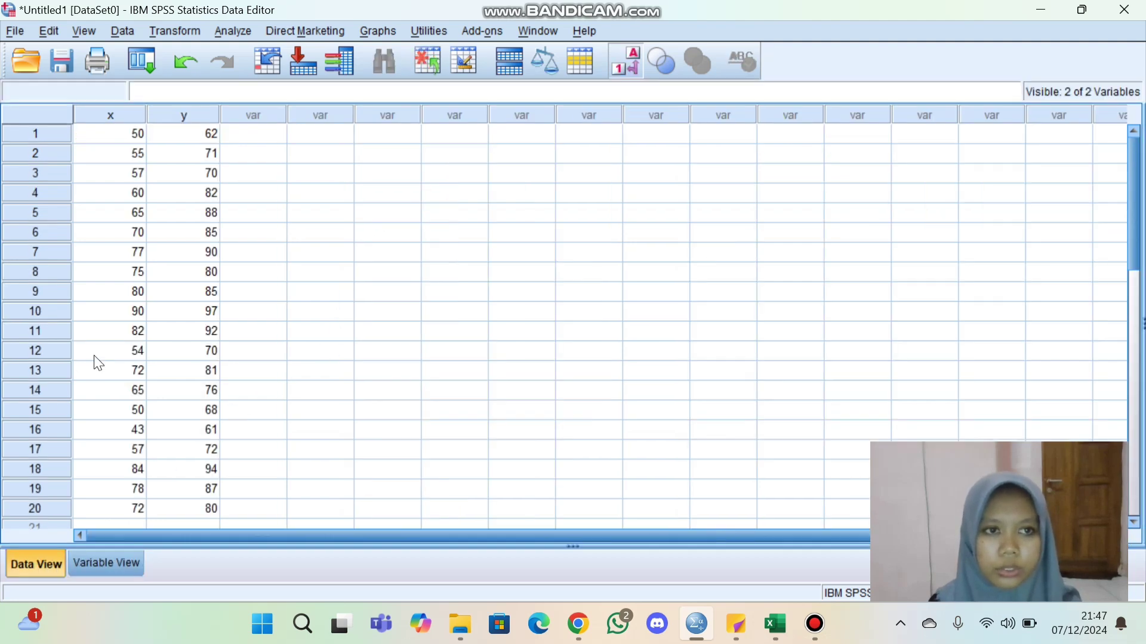
scroll(215, 352, "down", 2)
scroll(215, 352, "up", 2)
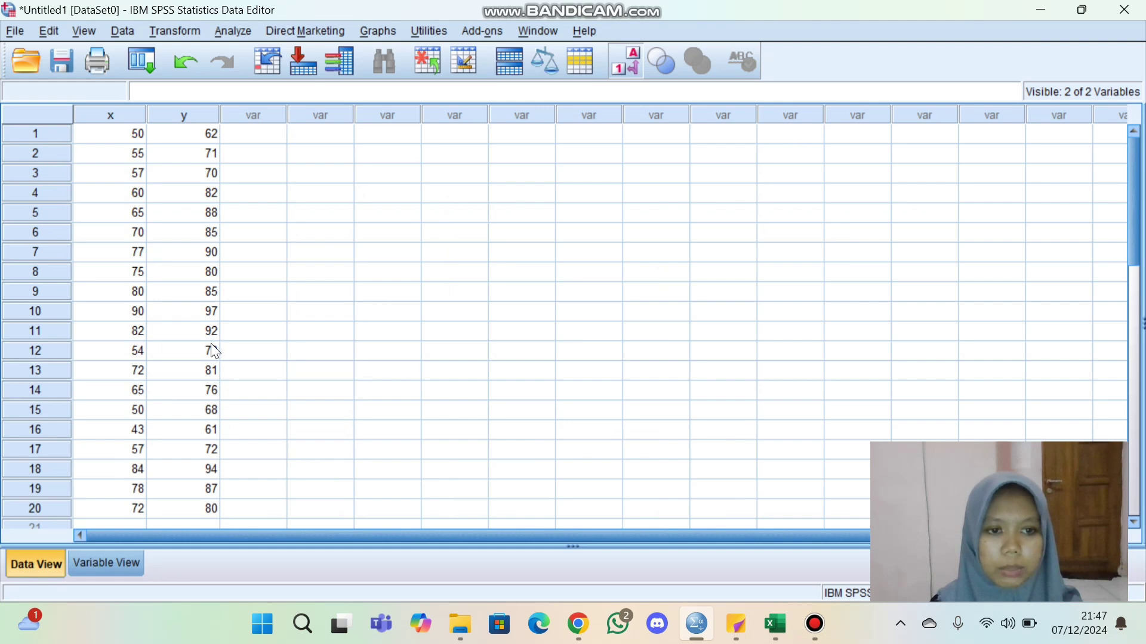
left_click(236, 31)
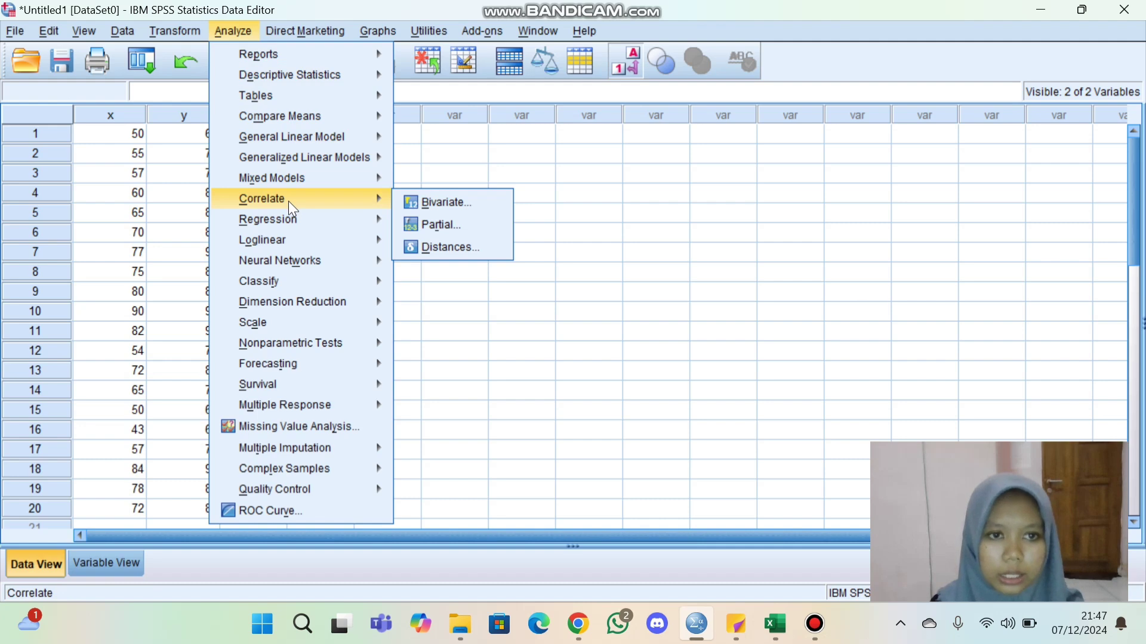
mouse_move(296, 213)
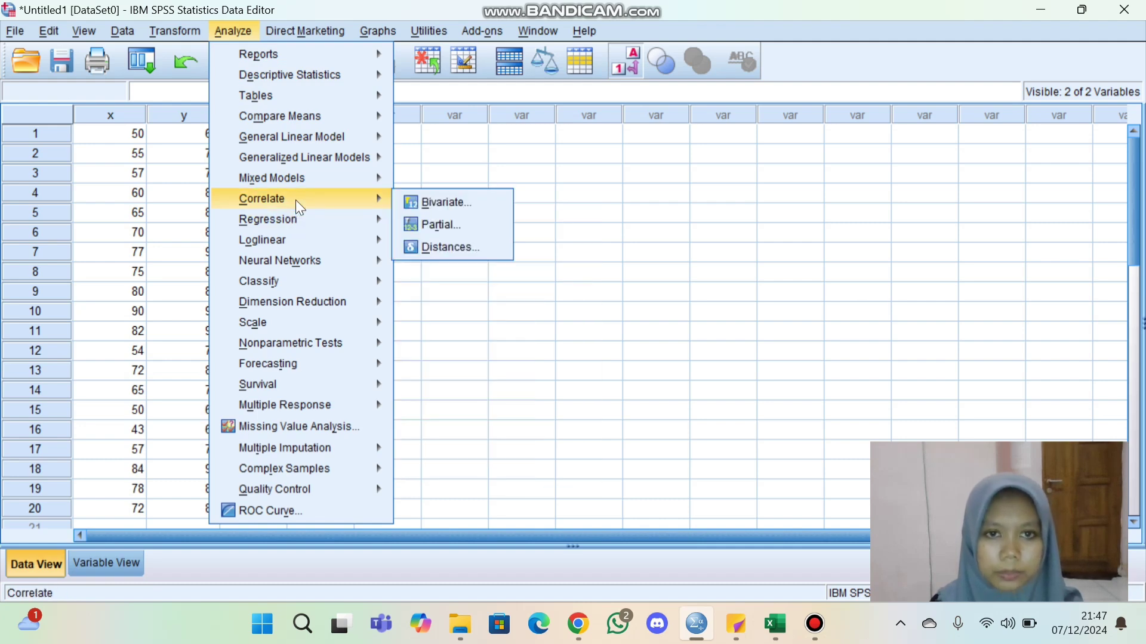
left_click(429, 203)
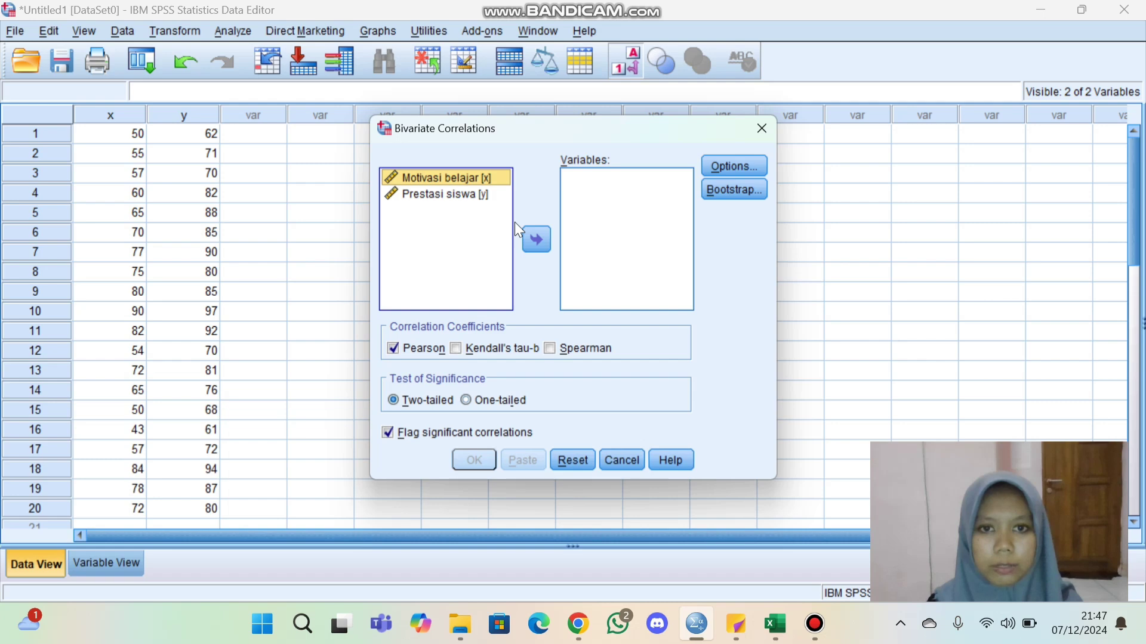
left_click(487, 266, "shift")
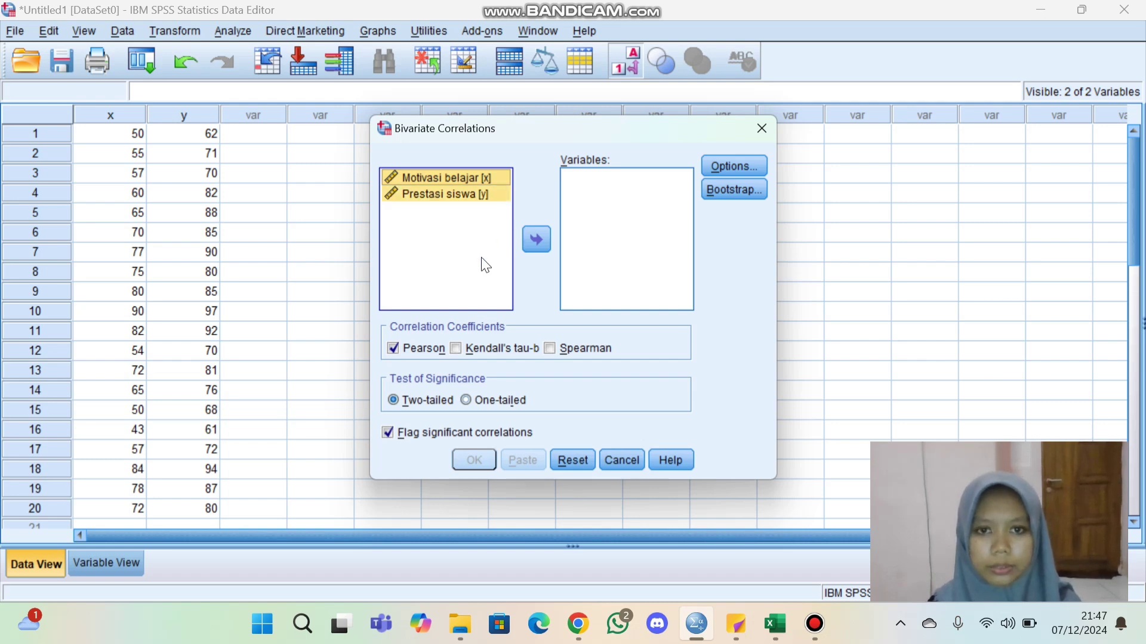
left_click(538, 234)
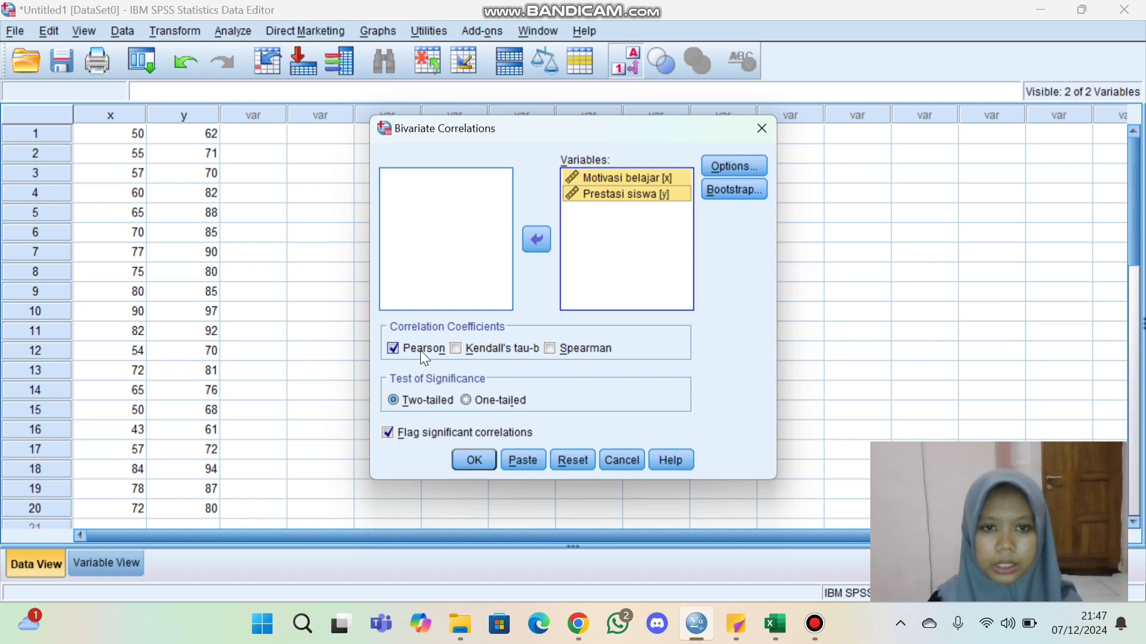
left_click(475, 463)
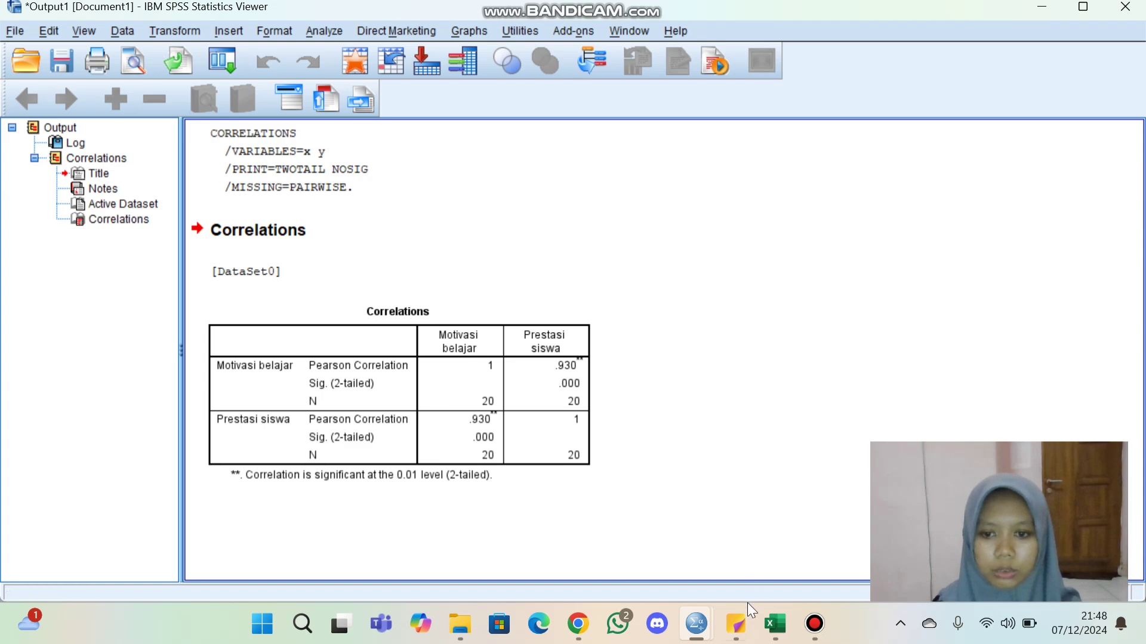
Step: Switch to the sticky note with the correlation guidelines and keep it always on top of the output
mouse_move(747, 622)
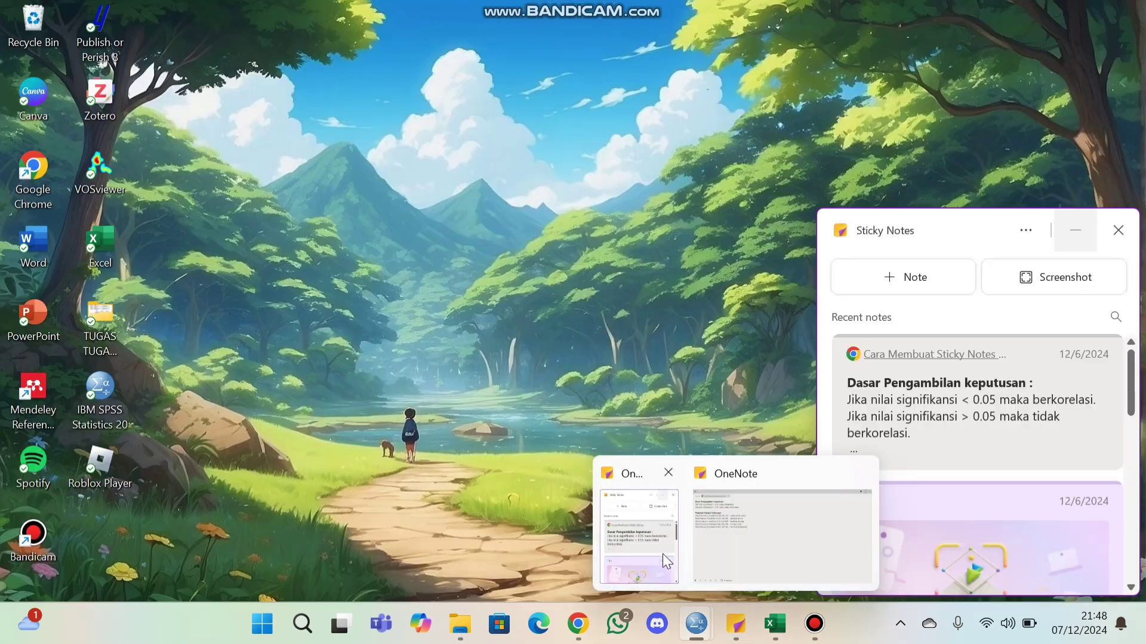
left_click(663, 554)
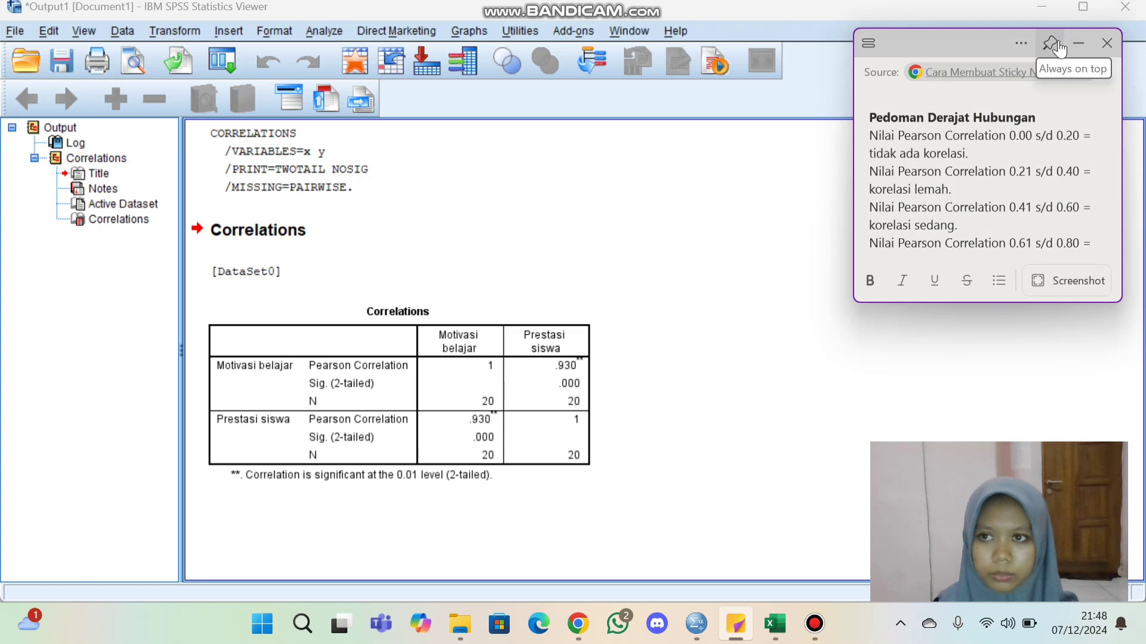
left_click(1051, 44)
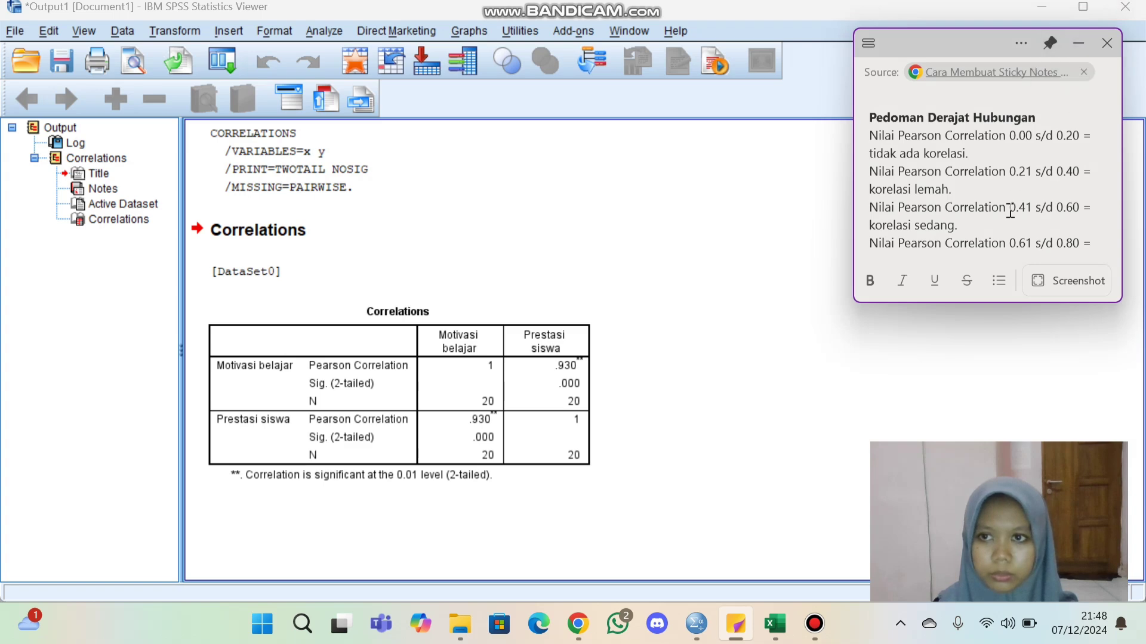
Step: Examine the Correlations table against the note's significance decision rule and its Pearson degree-of-relationship guideline
scroll(1010, 210, "up", 2)
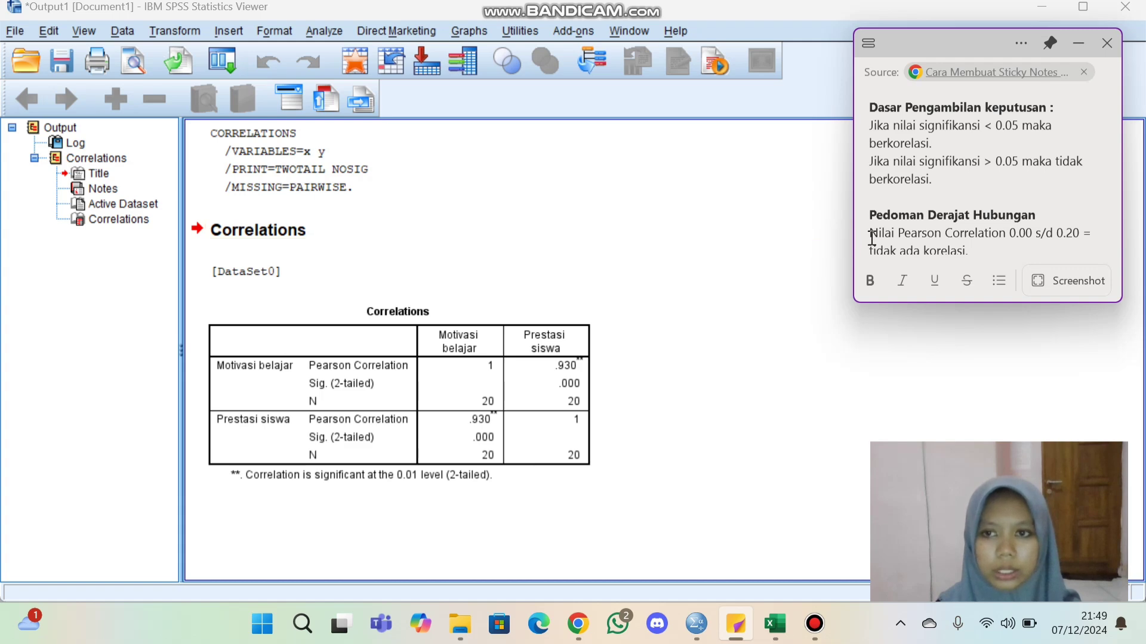
scroll(873, 239, "down", 1)
scroll(919, 172, "down", 2)
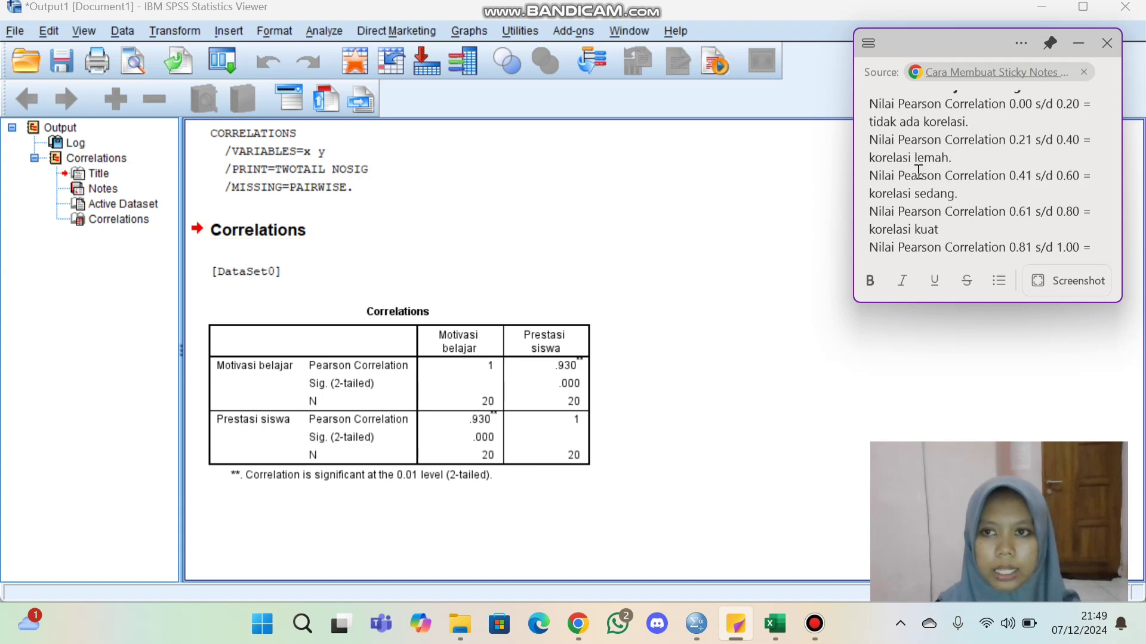
scroll(919, 171, "up", 1)
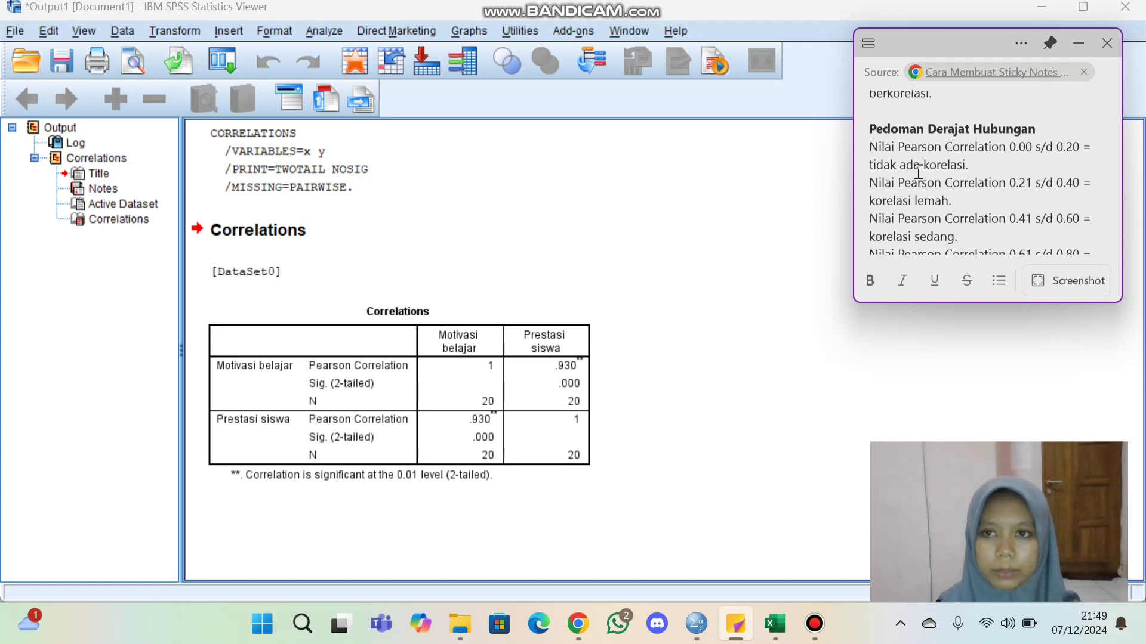
scroll(919, 171, "down", 1)
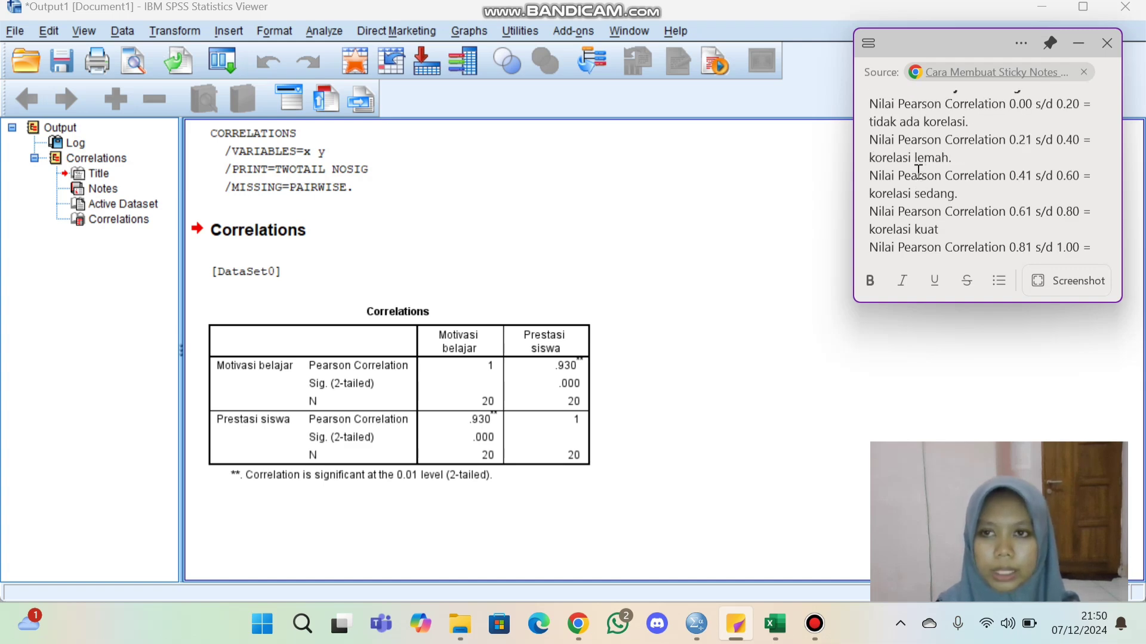
left_click(427, 394)
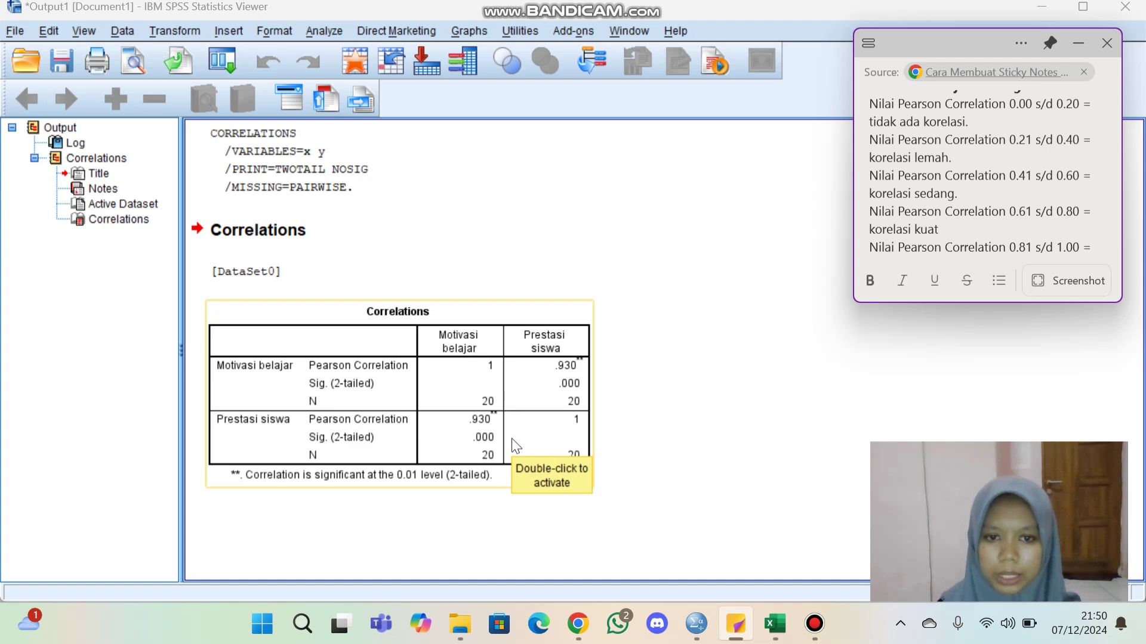
left_click(660, 363)
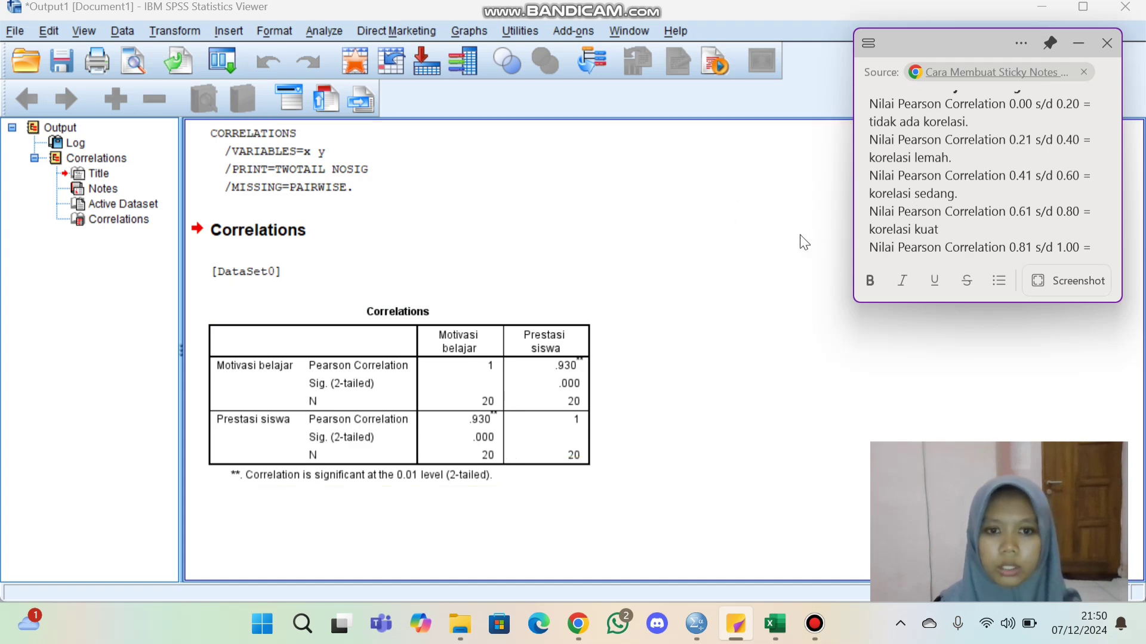
type("korelasi sempurna.")
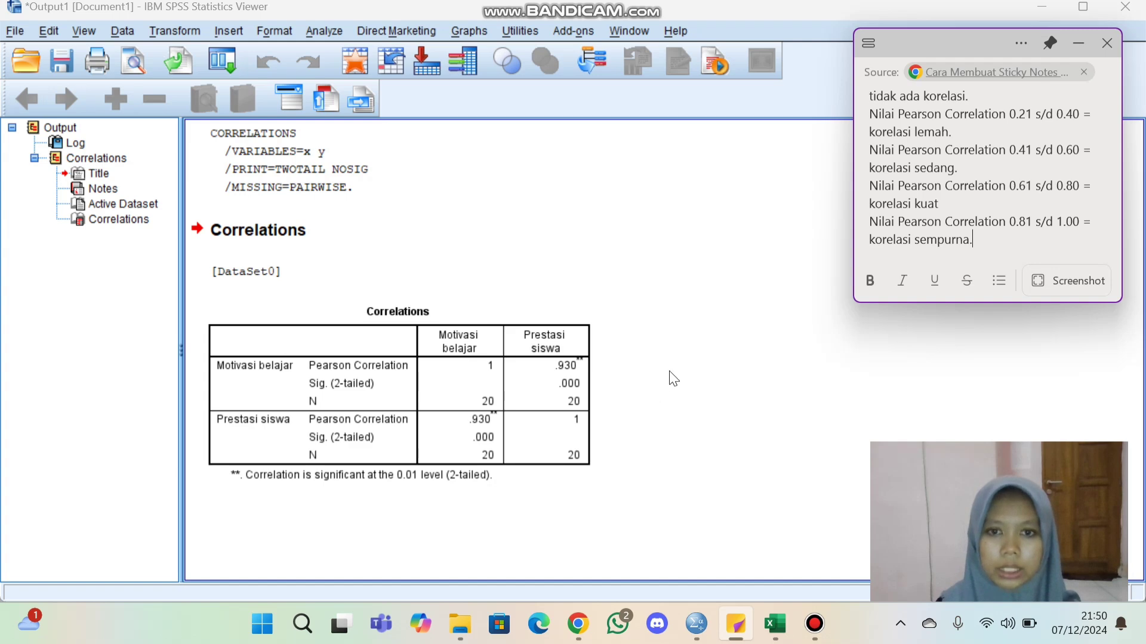
left_click(708, 422)
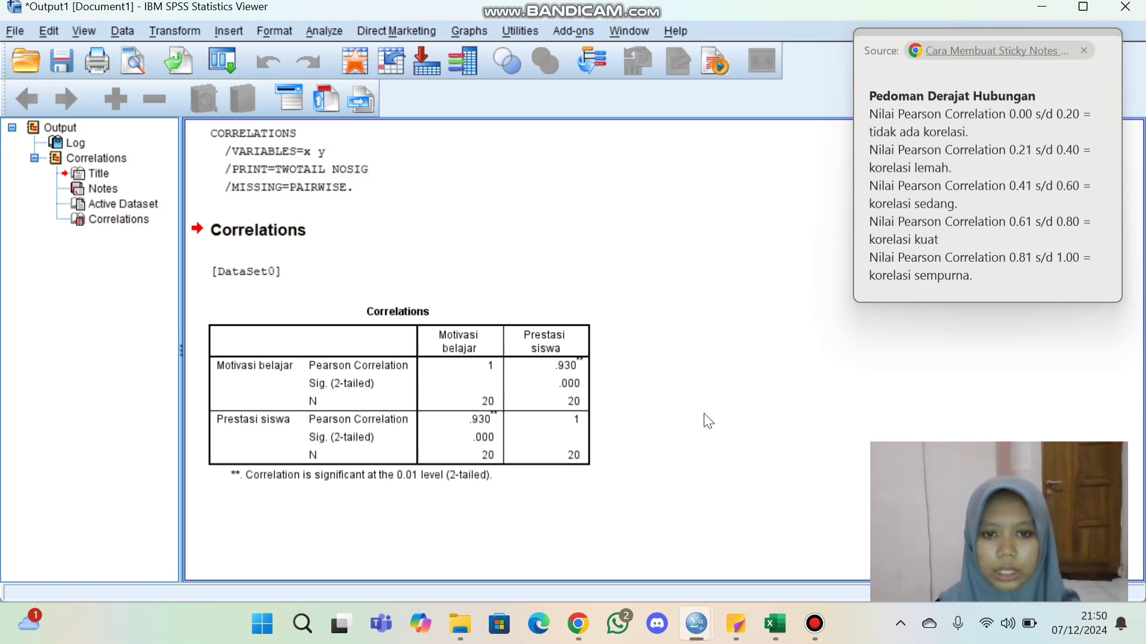
Step: Compare the Pearson Correlation between Motivasi belajar and Prestasi siswa with the note's strength ranges, and check the relationship's direction
left_click(513, 365)
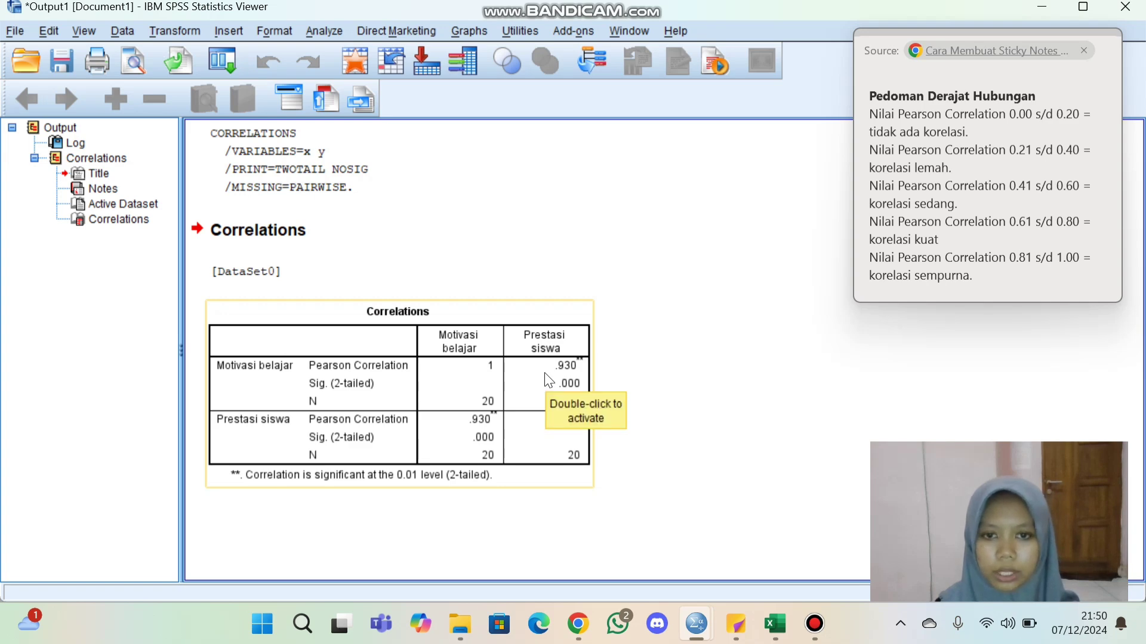
left_click(603, 429)
left_click(590, 396)
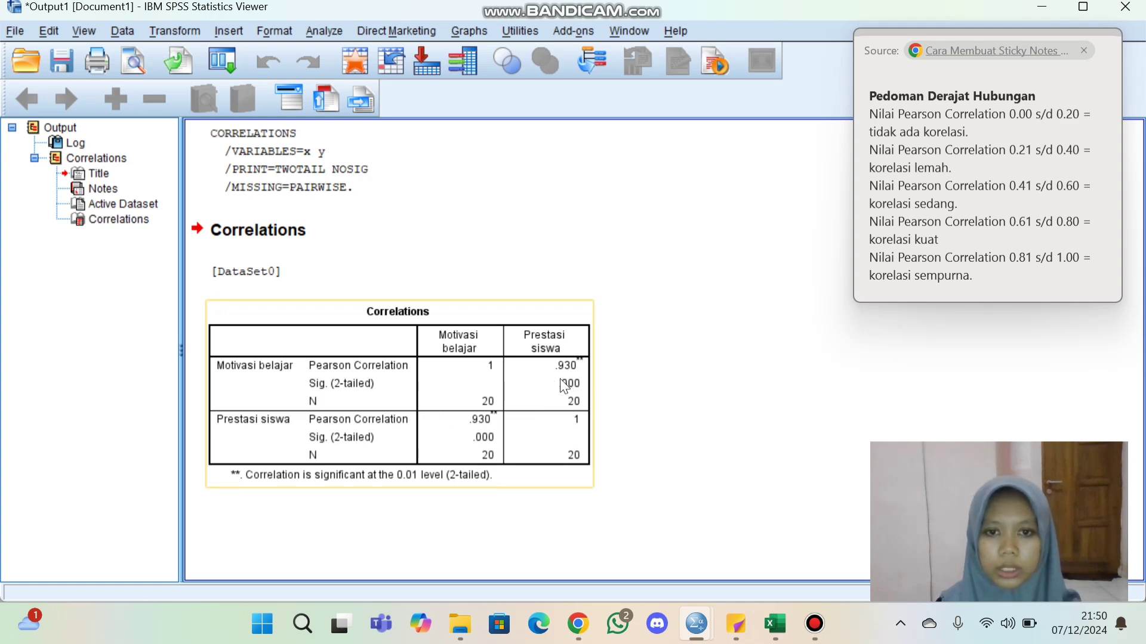
left_click(600, 385)
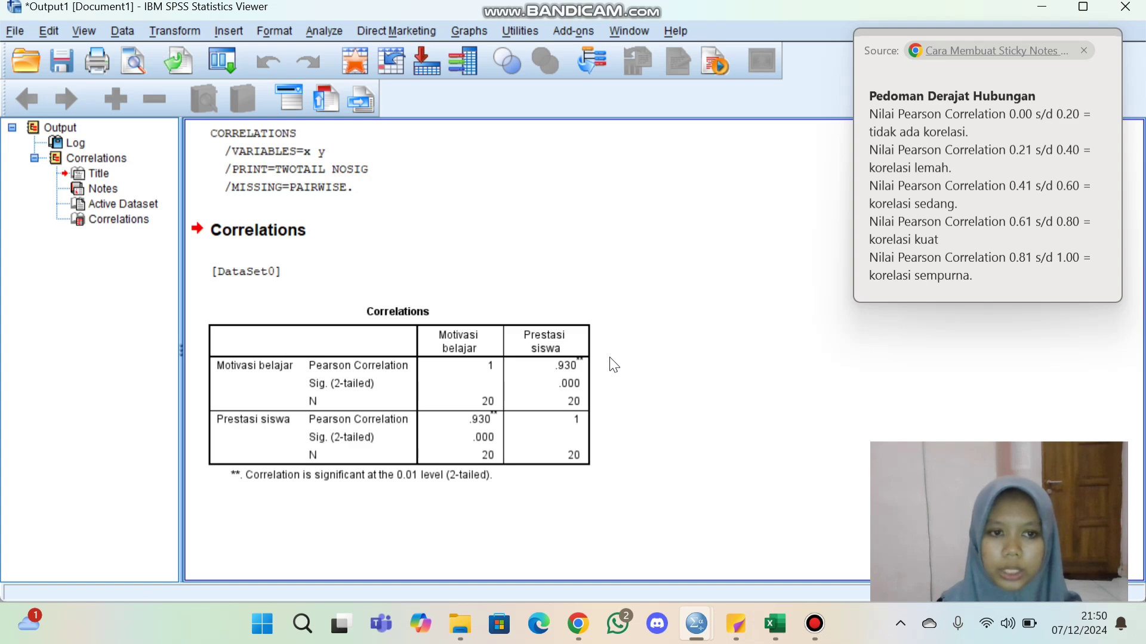
left_click(461, 440)
left_click(366, 513)
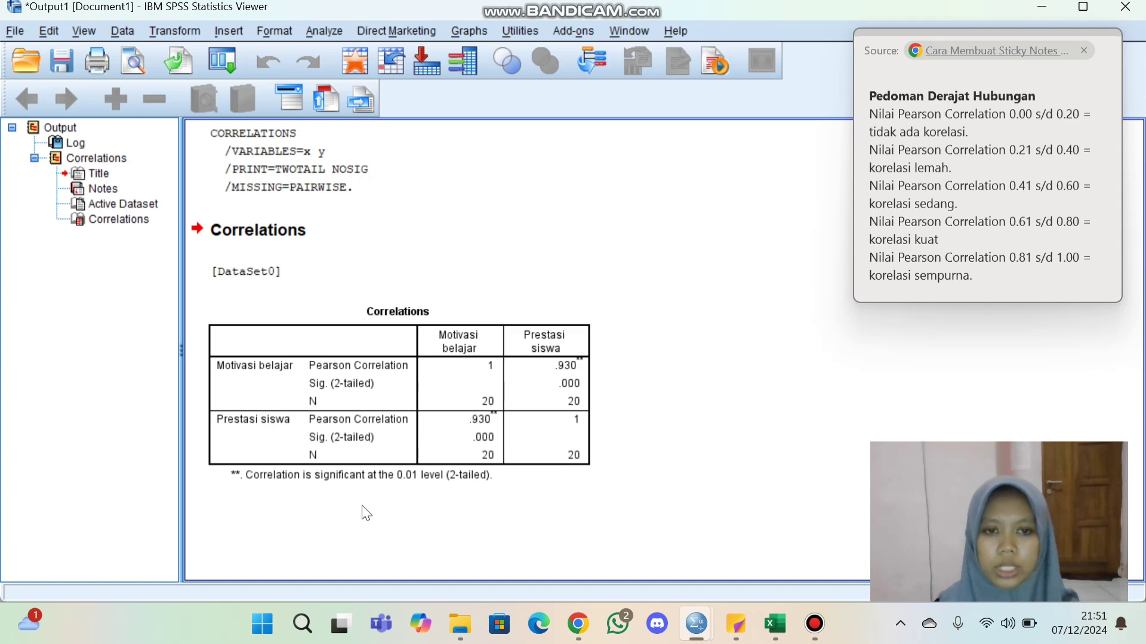
left_click(276, 430)
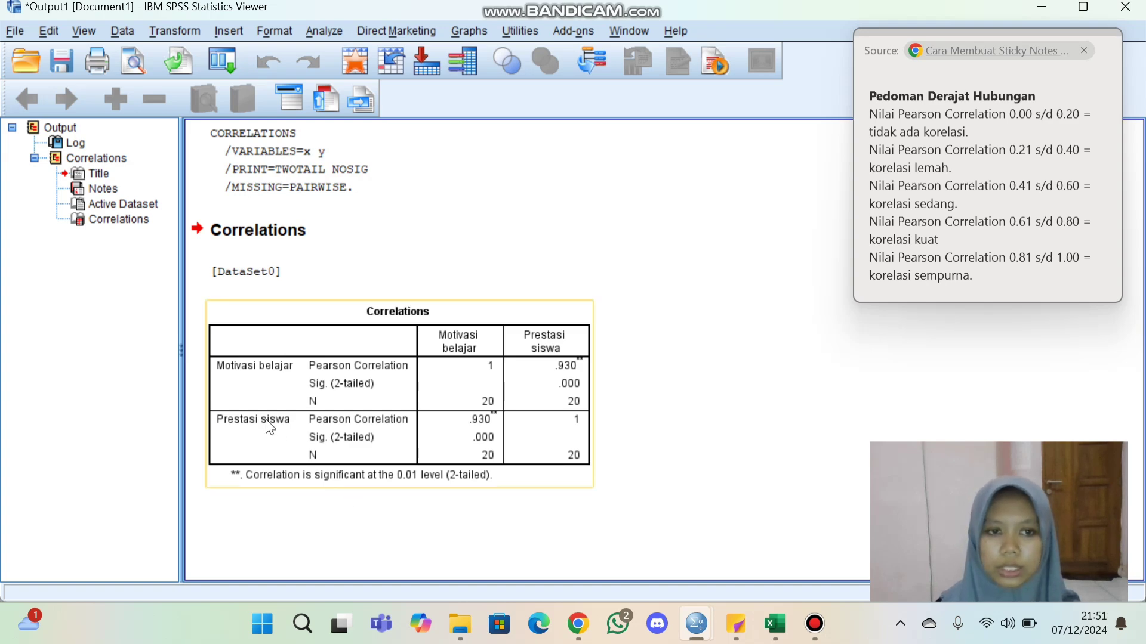
left_click(415, 503)
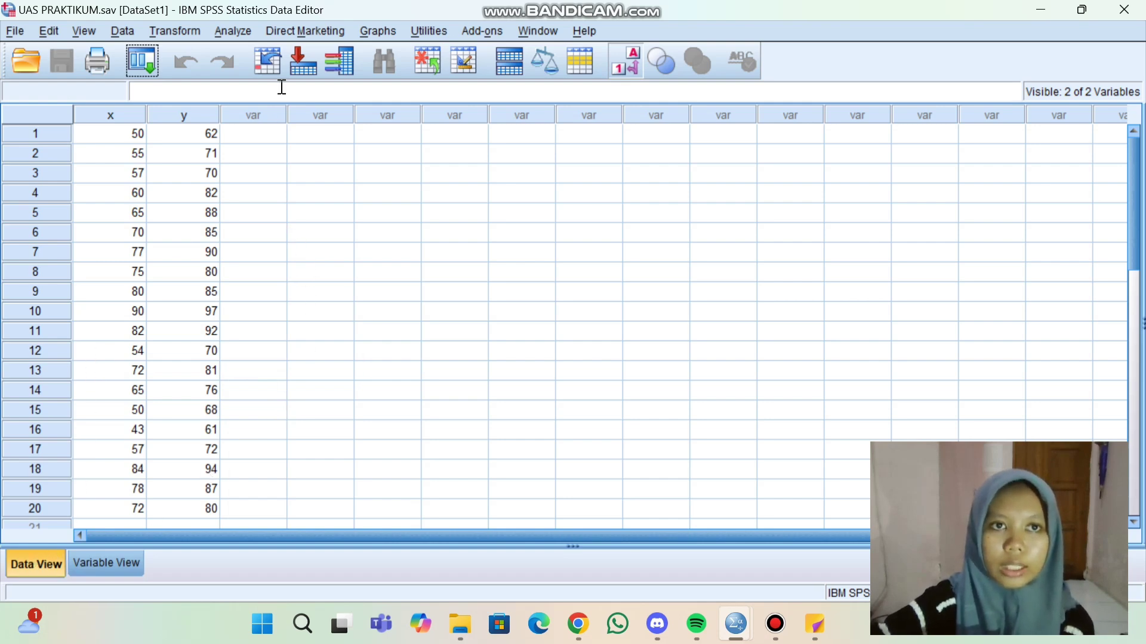
Step: Run a linear regression with Prestasi siswa as the dependent variable and Motivasi belajar as the independent variable, using the Enter method
left_click(243, 29)
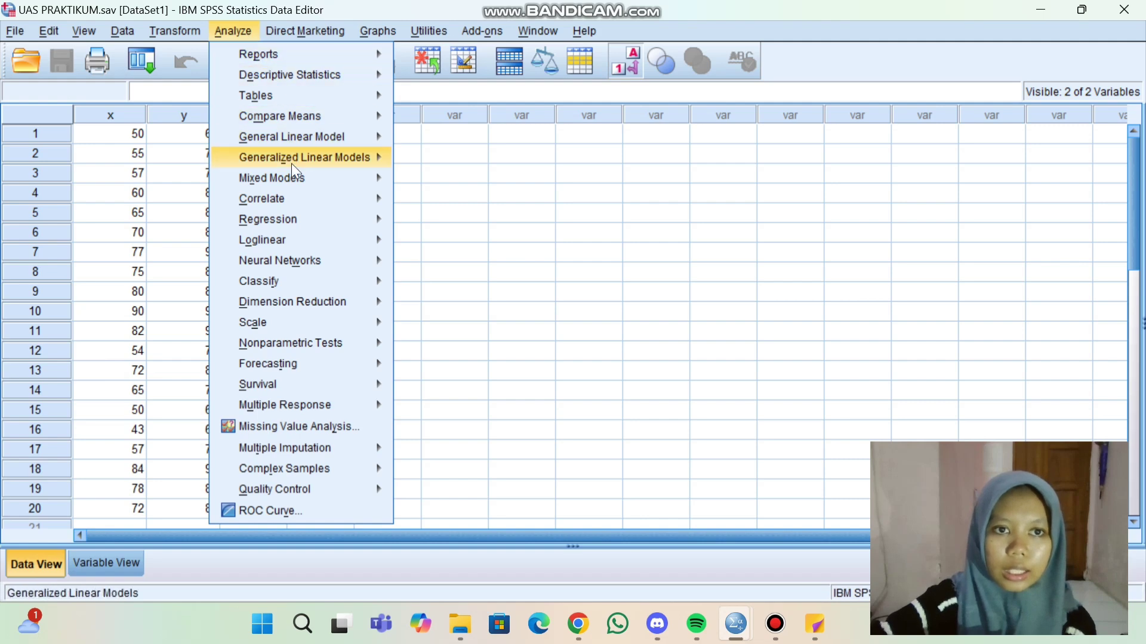
mouse_move(299, 219)
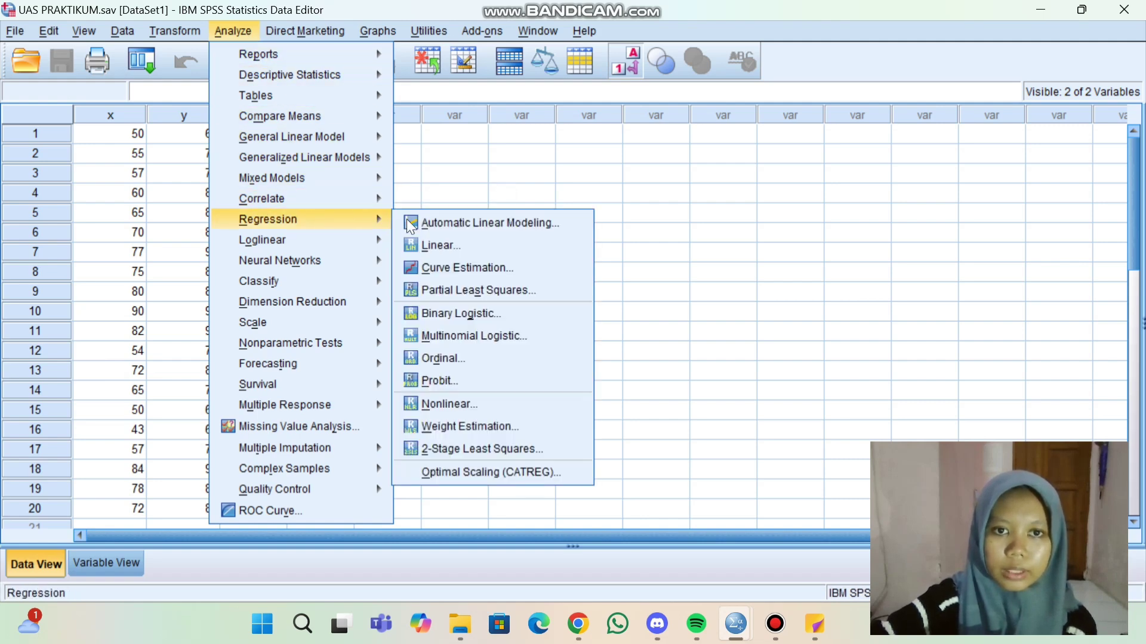
left_click(430, 245)
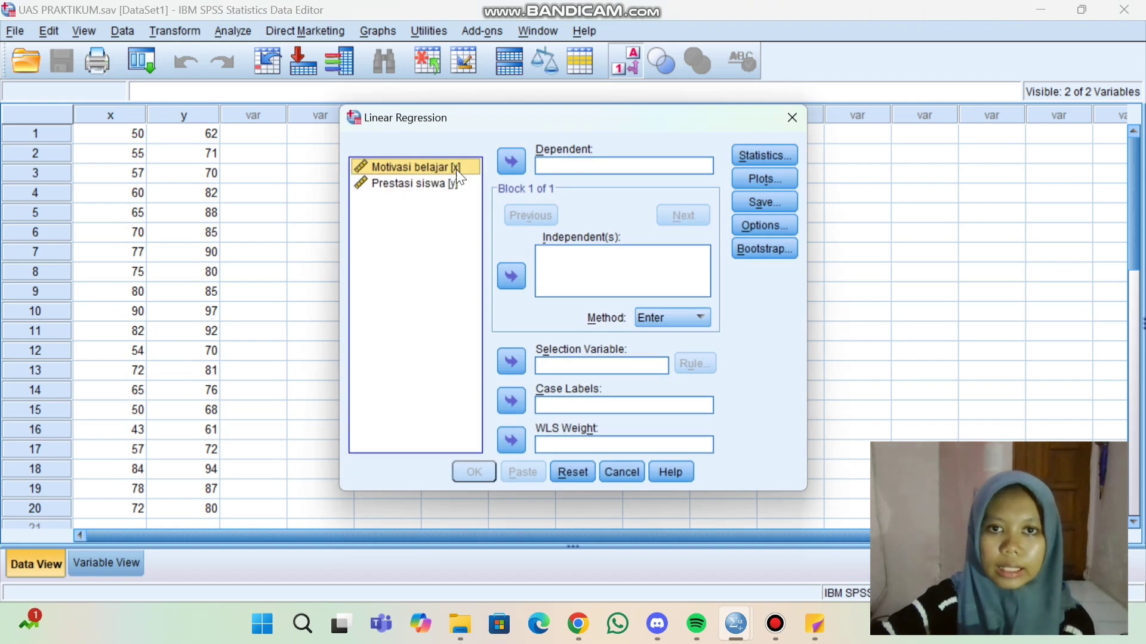
left_click(509, 277)
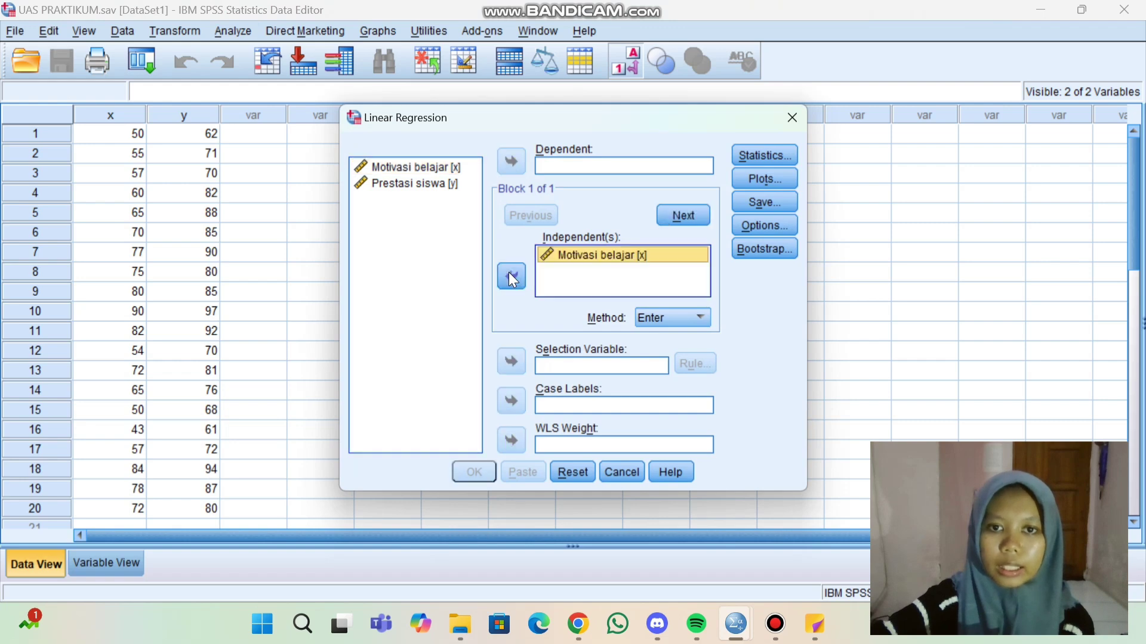
left_click(432, 185)
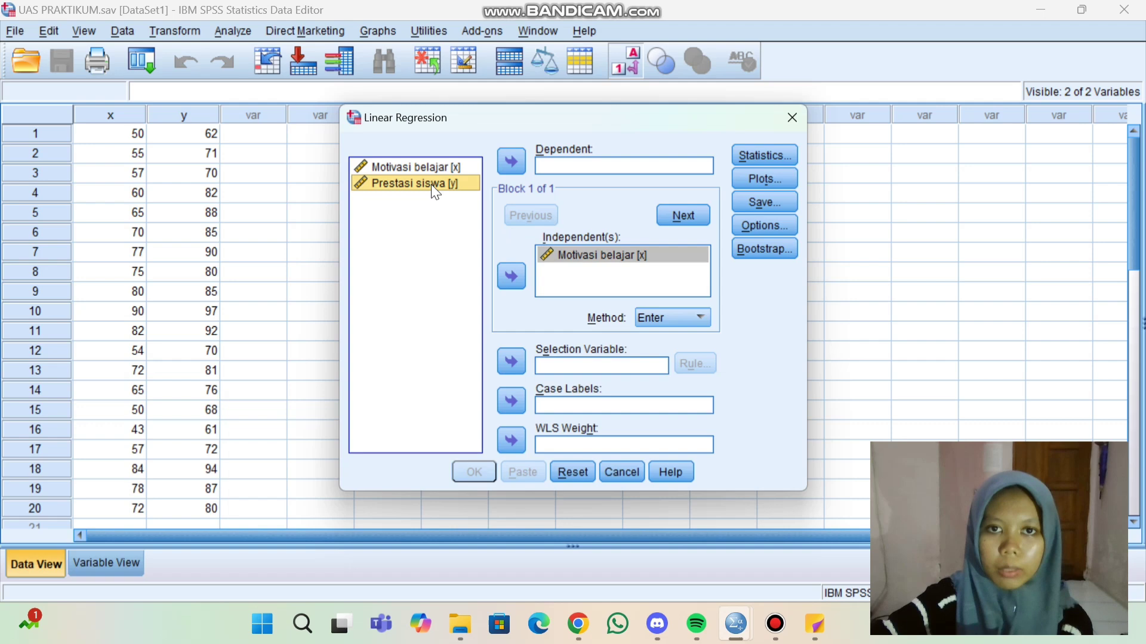
left_click(513, 161)
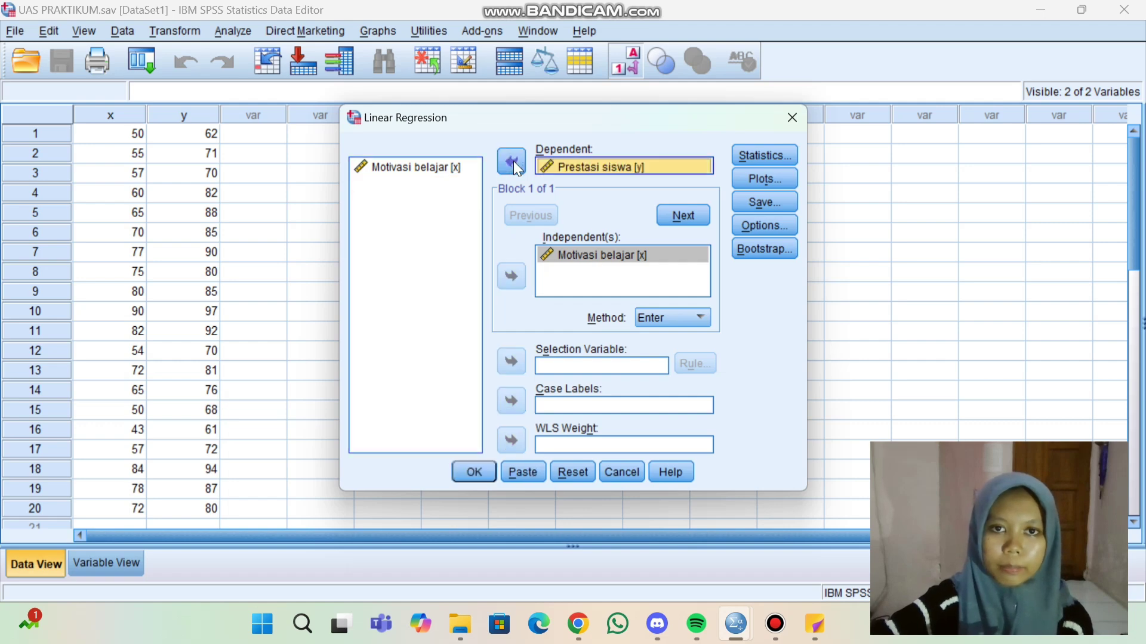
left_click(478, 471)
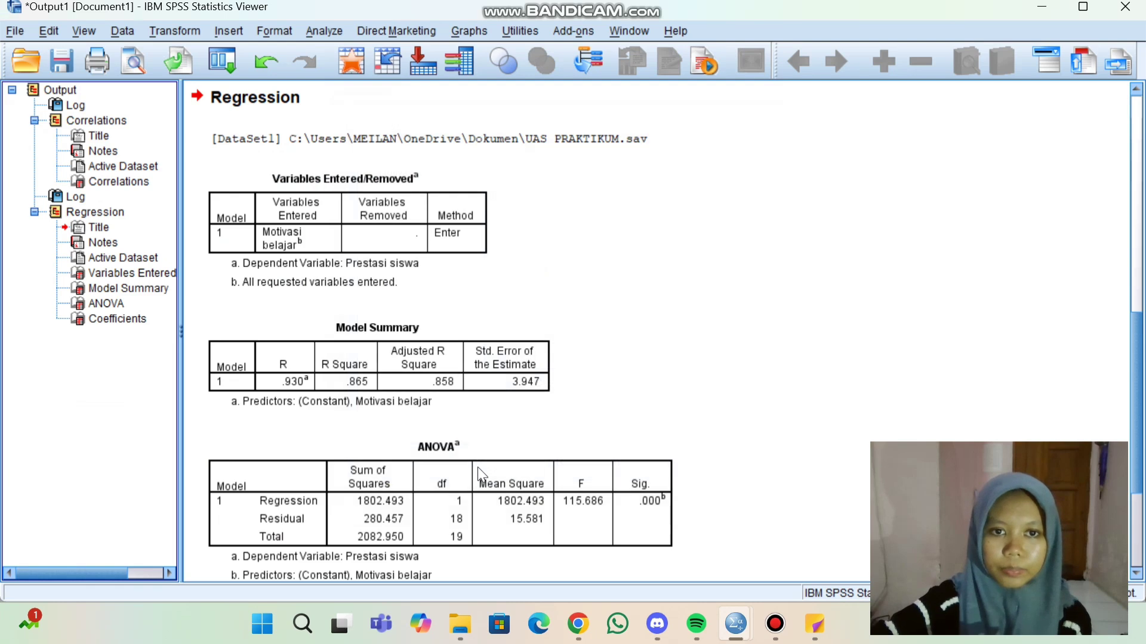
Step: Look through the regression output tables and switch to the sticky note with the 0.05 significance decision rule
scroll(652, 304, "down", 1)
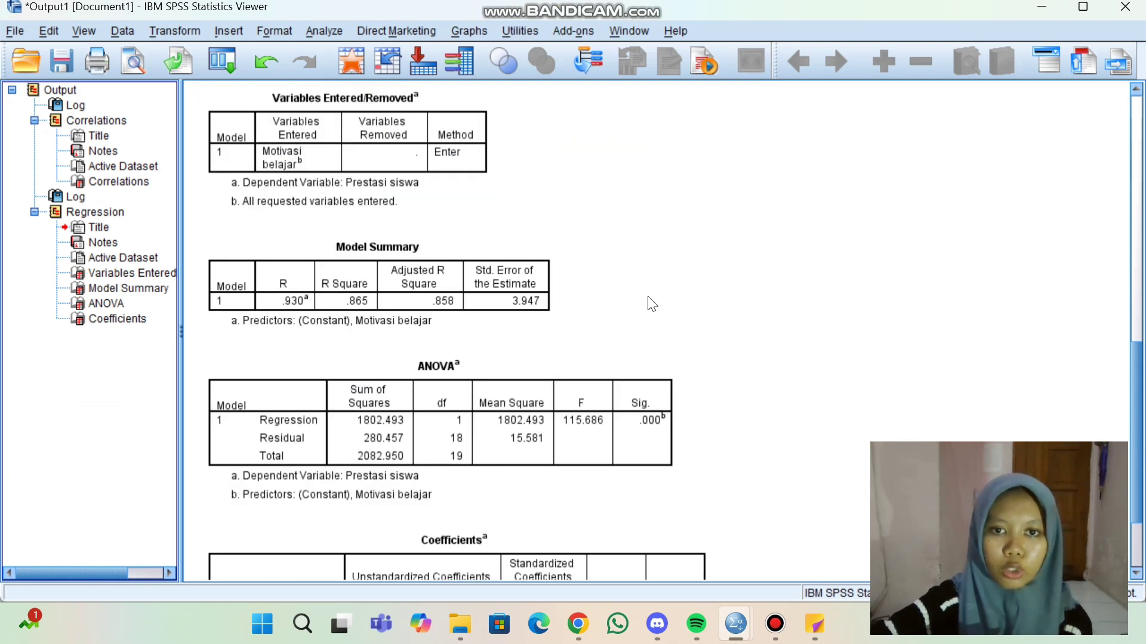
scroll(652, 305, "down", 3)
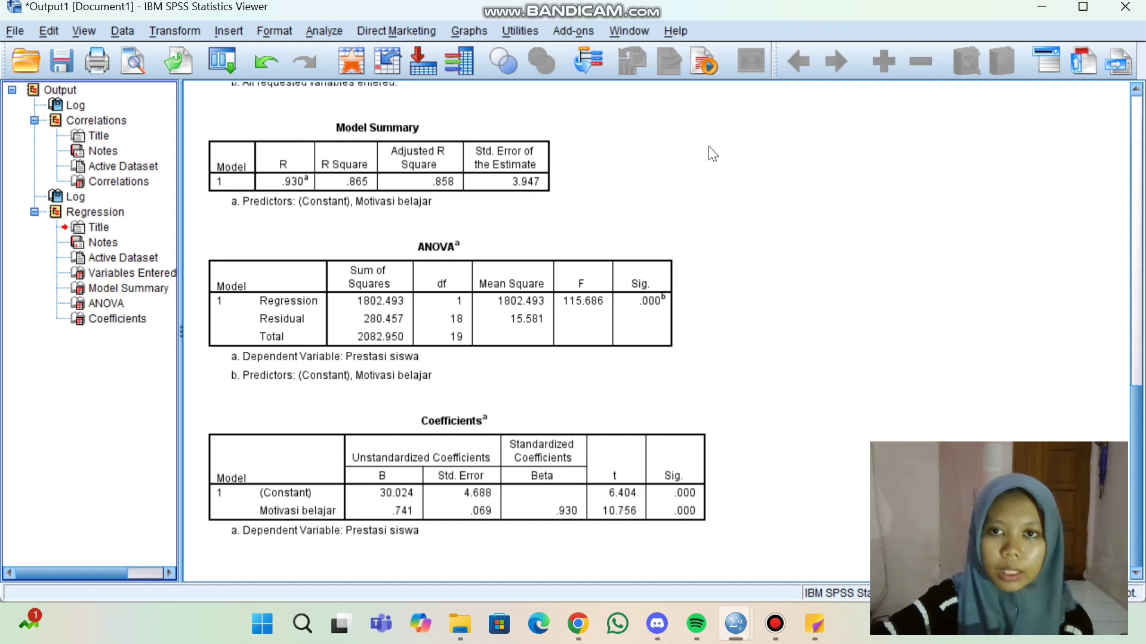
scroll(692, 241, "up", 3)
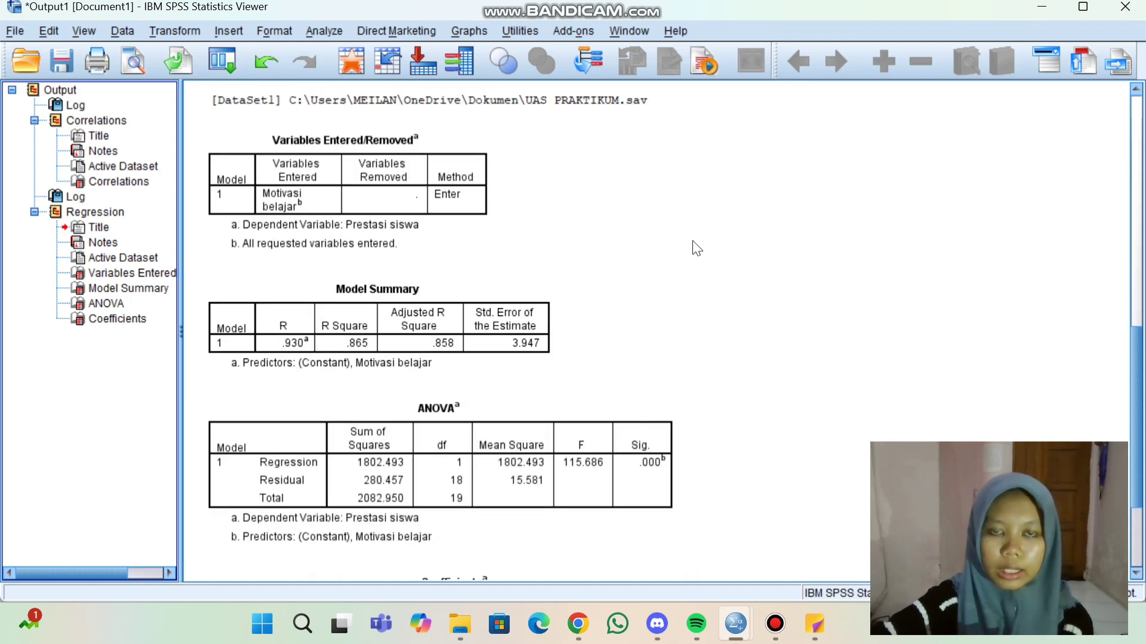
scroll(692, 242, "down", 2)
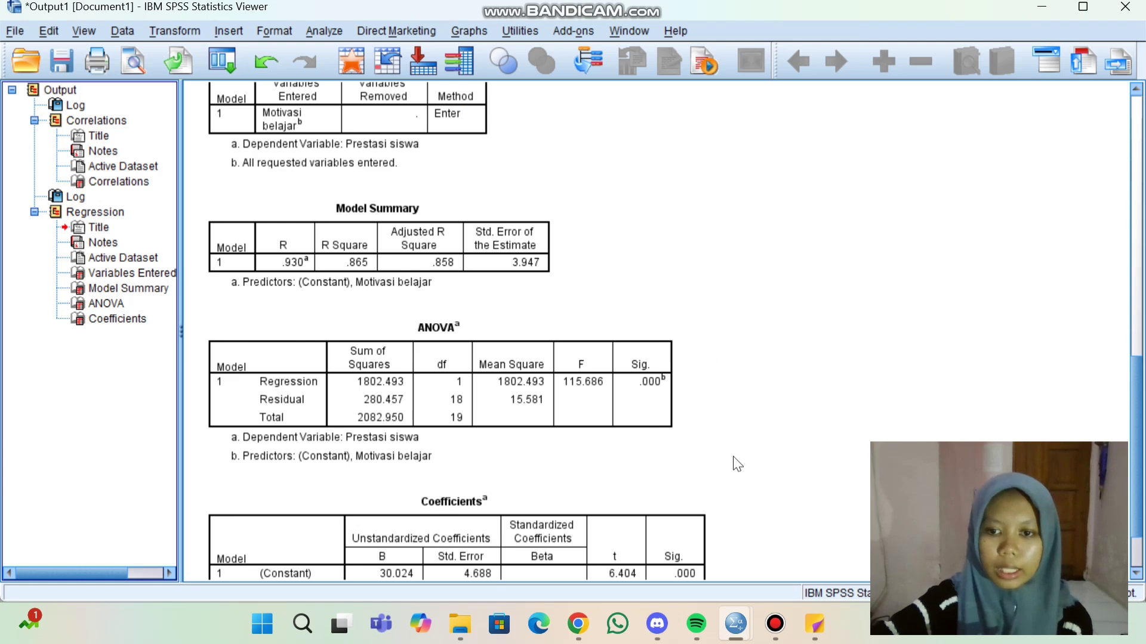
left_click(814, 614)
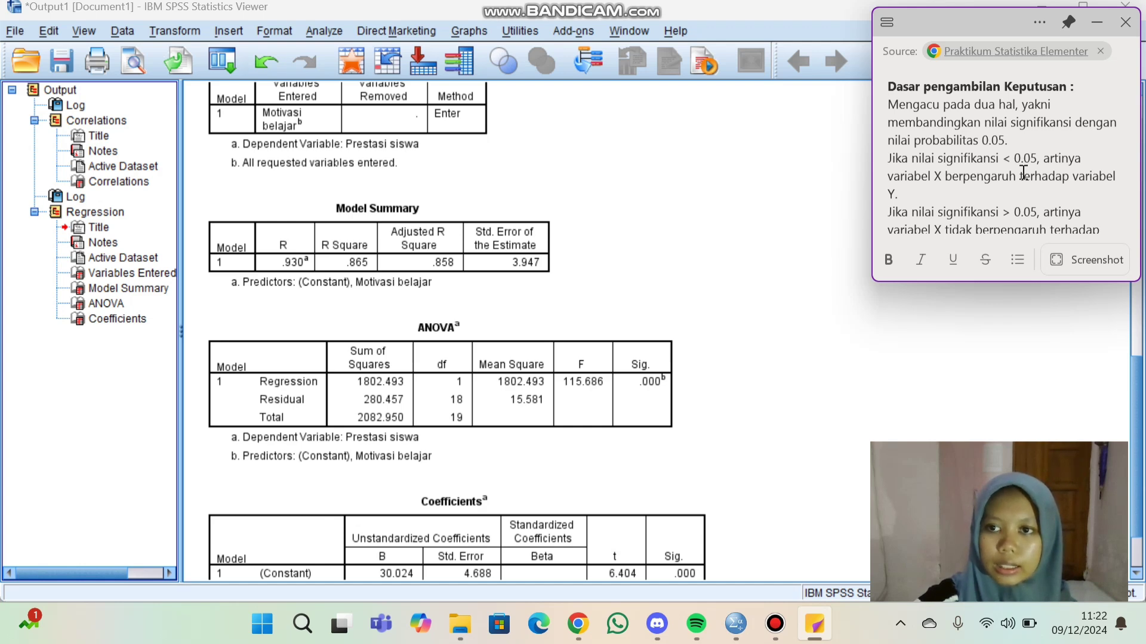
scroll(1022, 173, "down", 1)
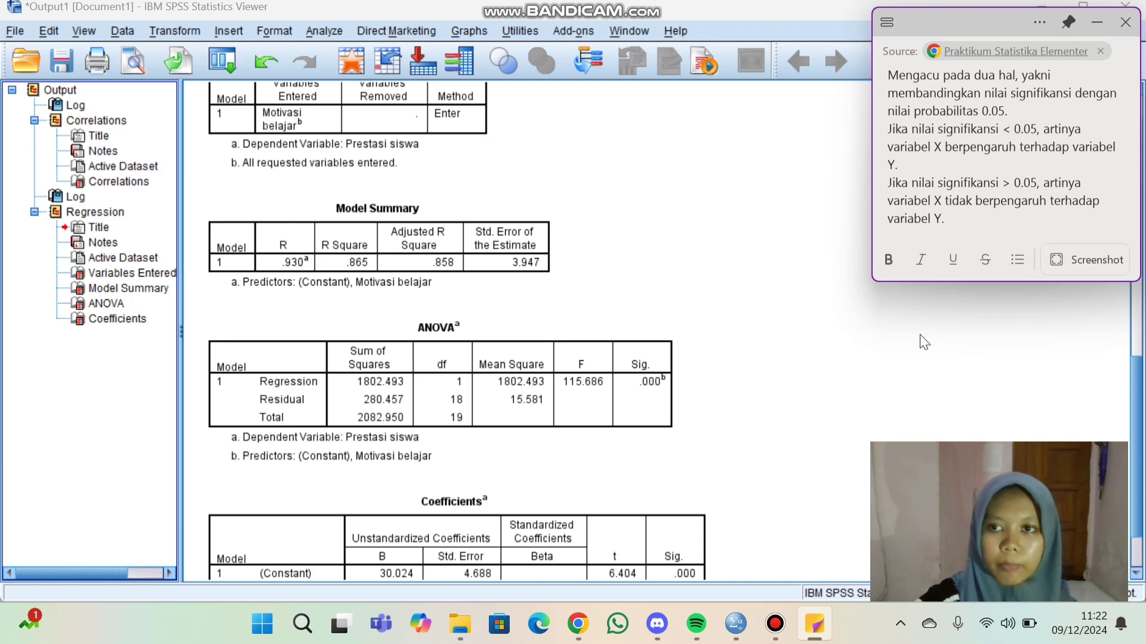
Step: Examine the ANOVA significance against the note's 0.05 rule and the R Square in the Model Summary table
scroll(721, 342, "down", 2)
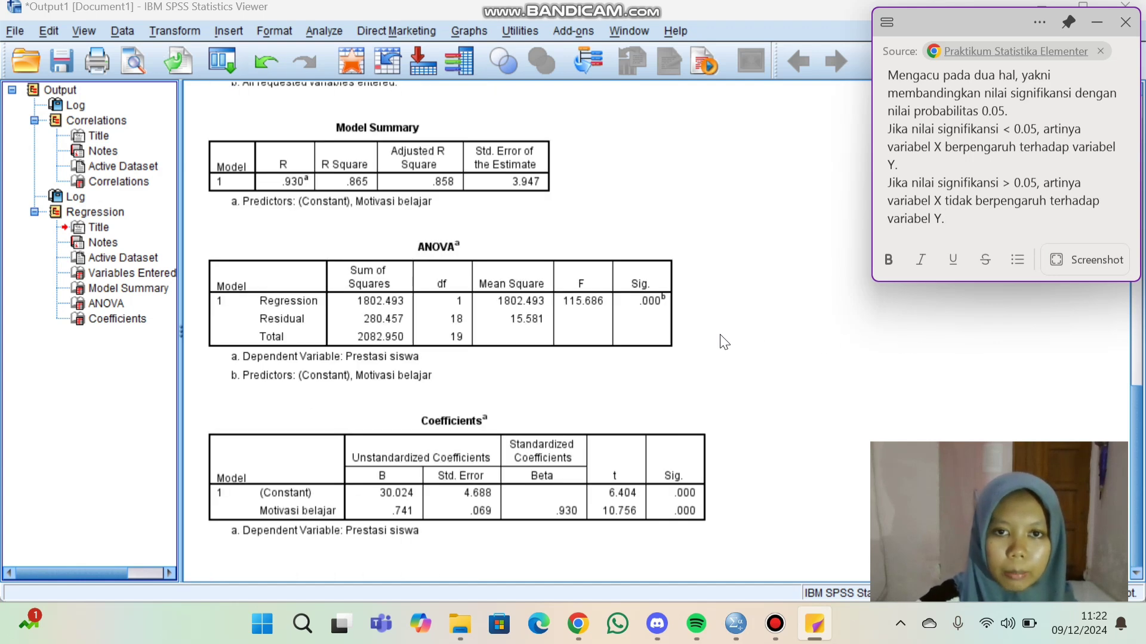
left_click(488, 270)
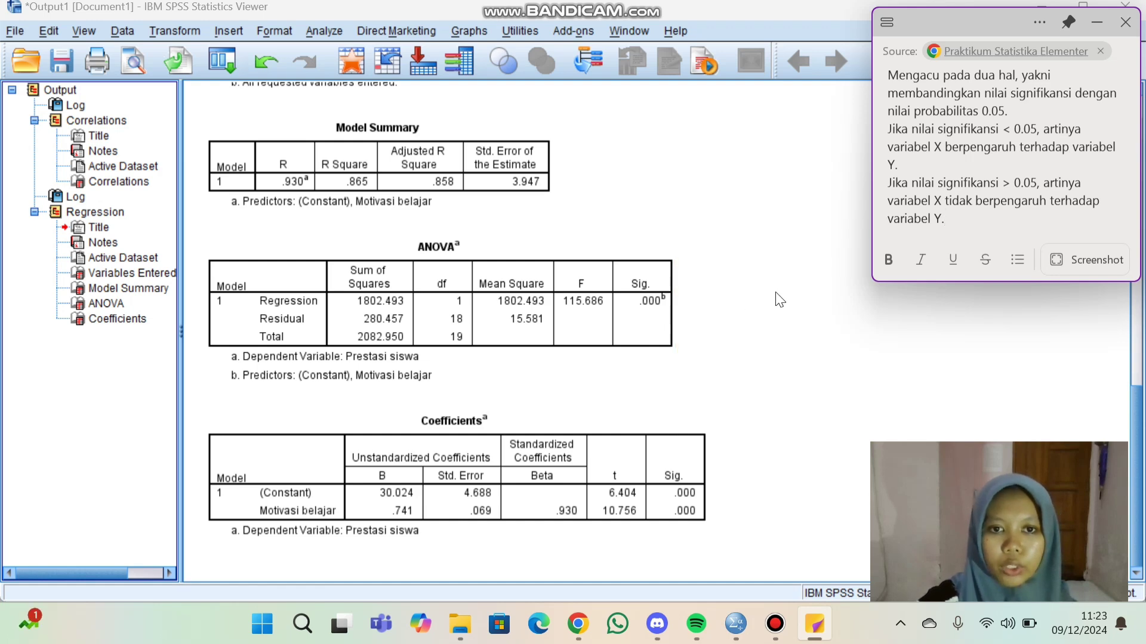
scroll(571, 213, "up", 3)
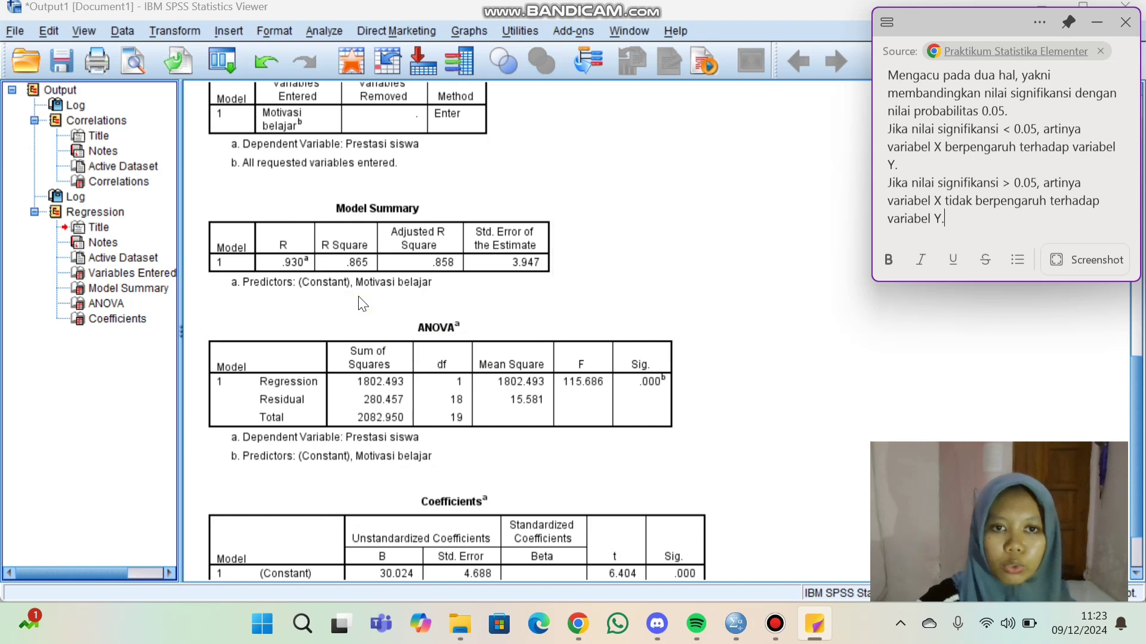
scroll(417, 306, "up", 10)
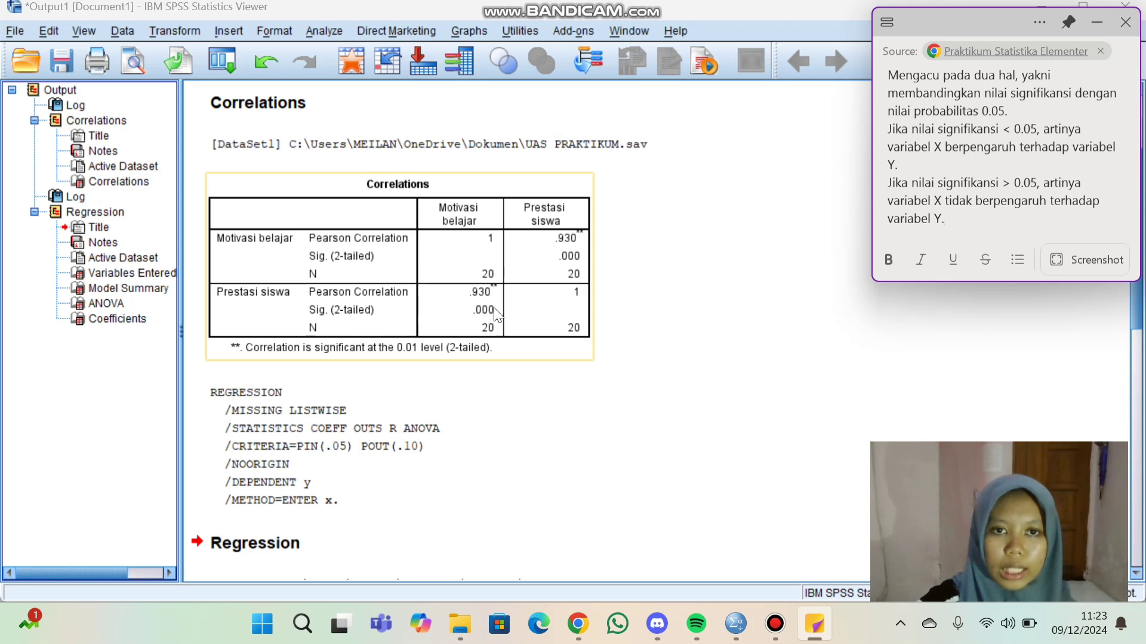
scroll(494, 315, "down", 10)
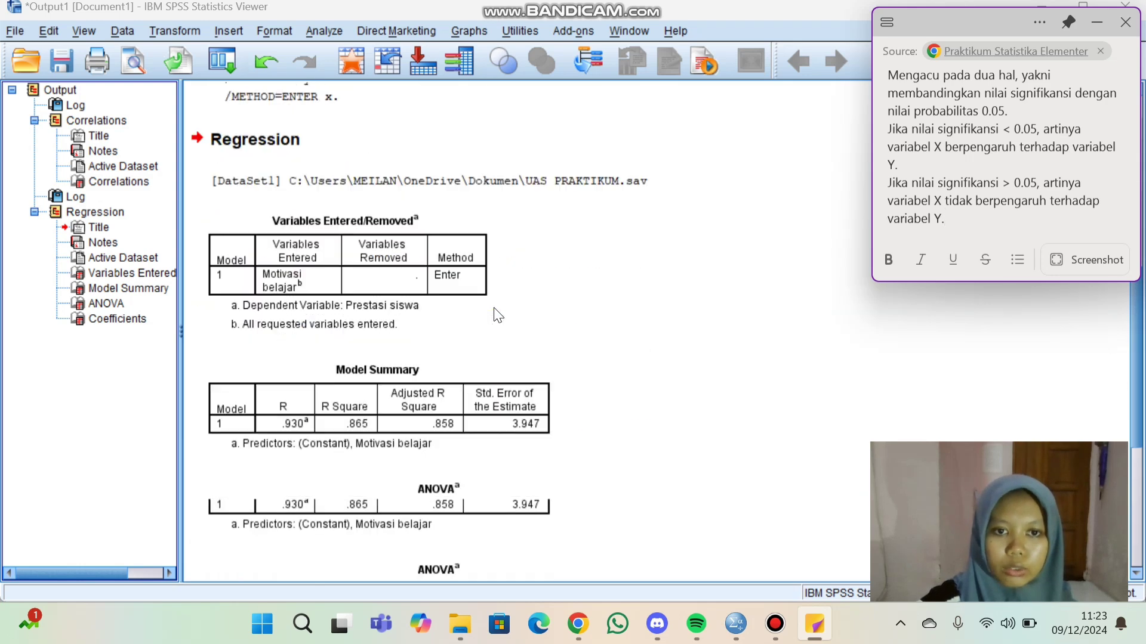
scroll(510, 325, "up", 3)
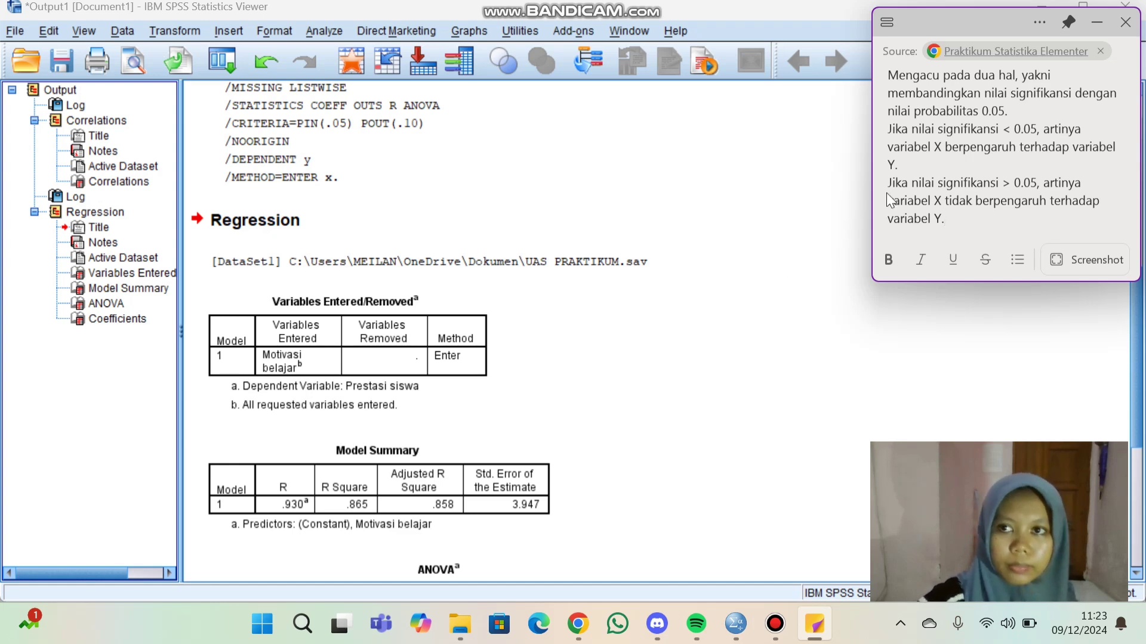
Step: Review the output from the Correlations table down to the regression's Model Summary and ANOVA tables
left_click(509, 208)
scroll(510, 208, "up", 8)
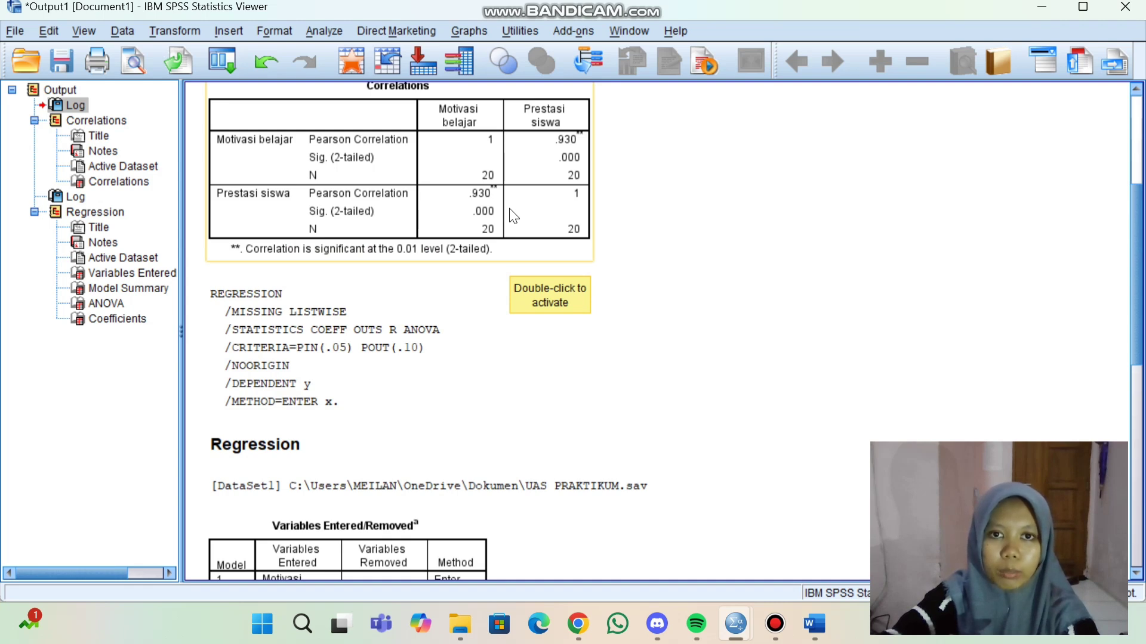
scroll(509, 209, "up", 3)
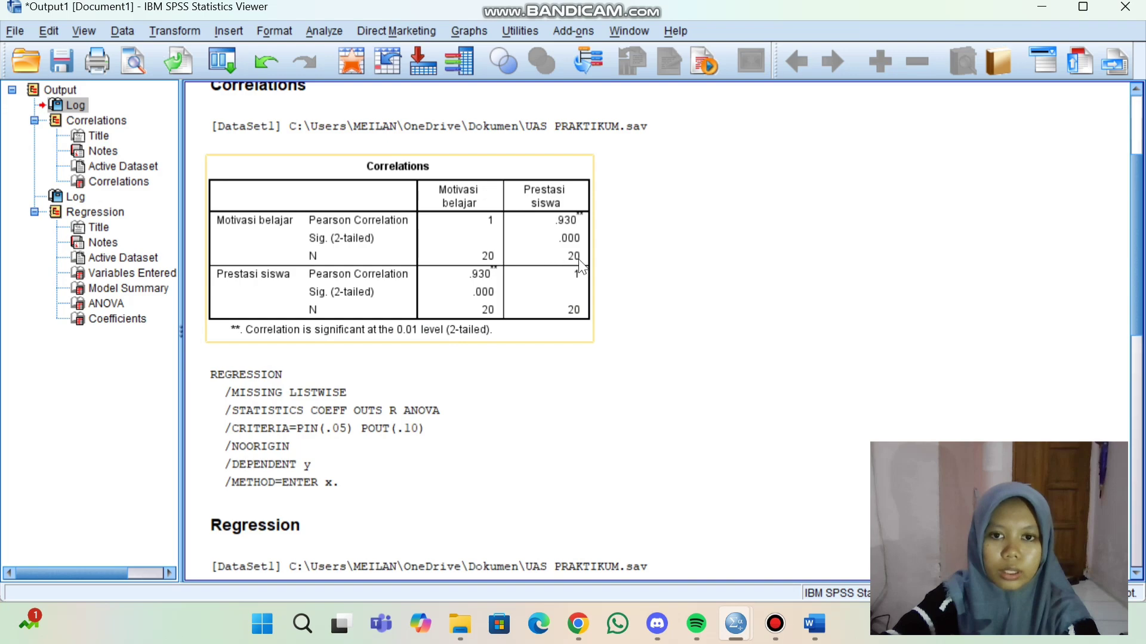
left_click(562, 272)
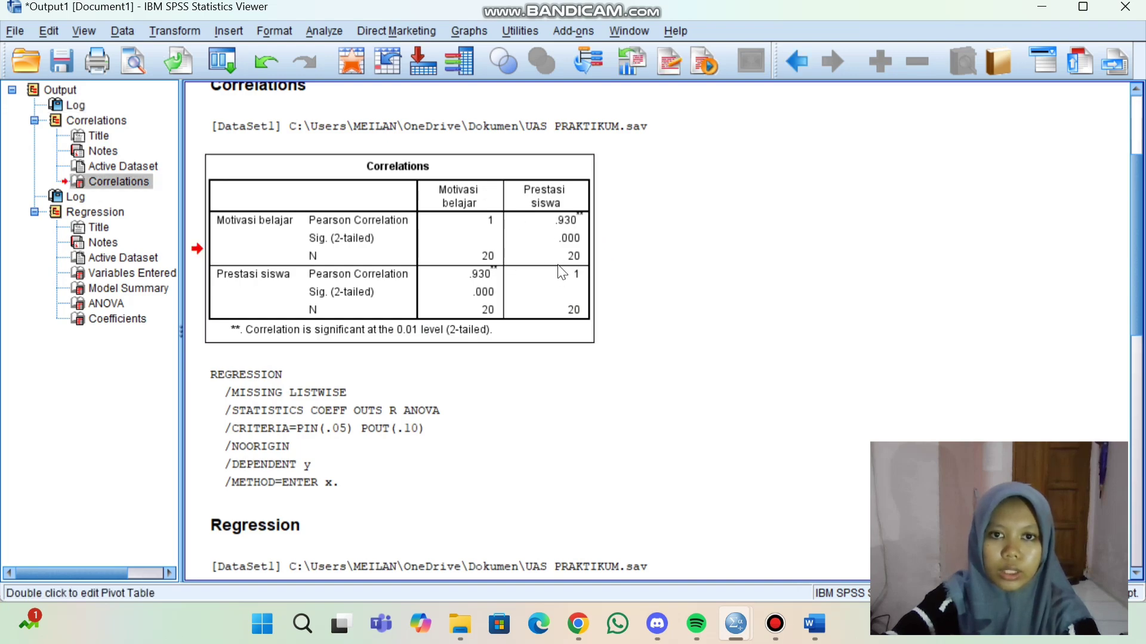
scroll(562, 272, "up", 3)
scroll(561, 272, "down", 20)
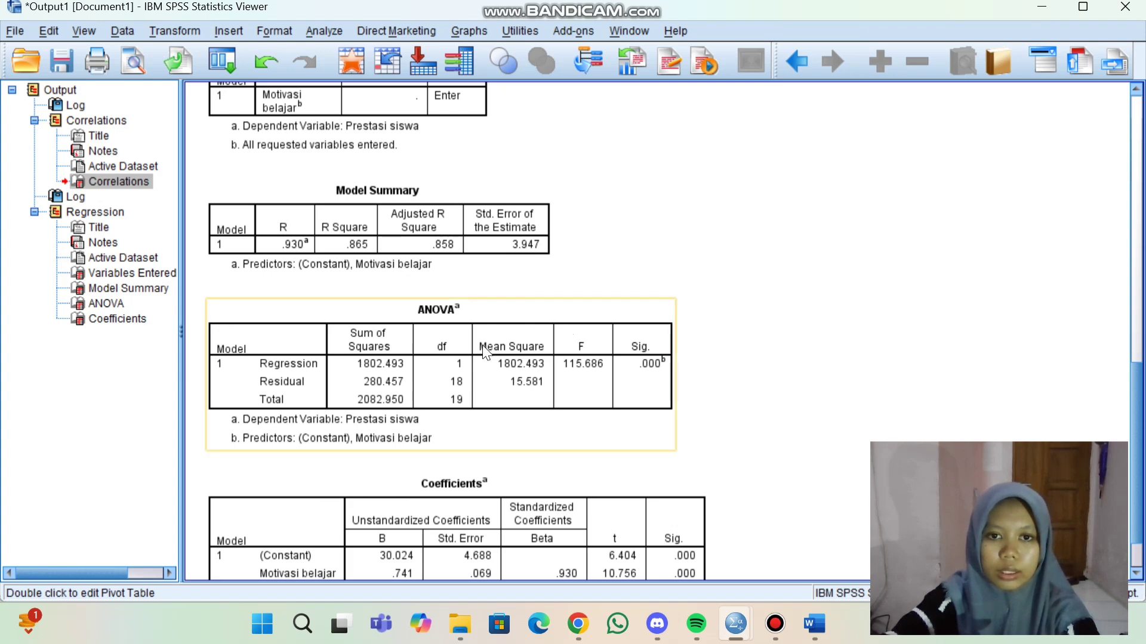
left_click(443, 257)
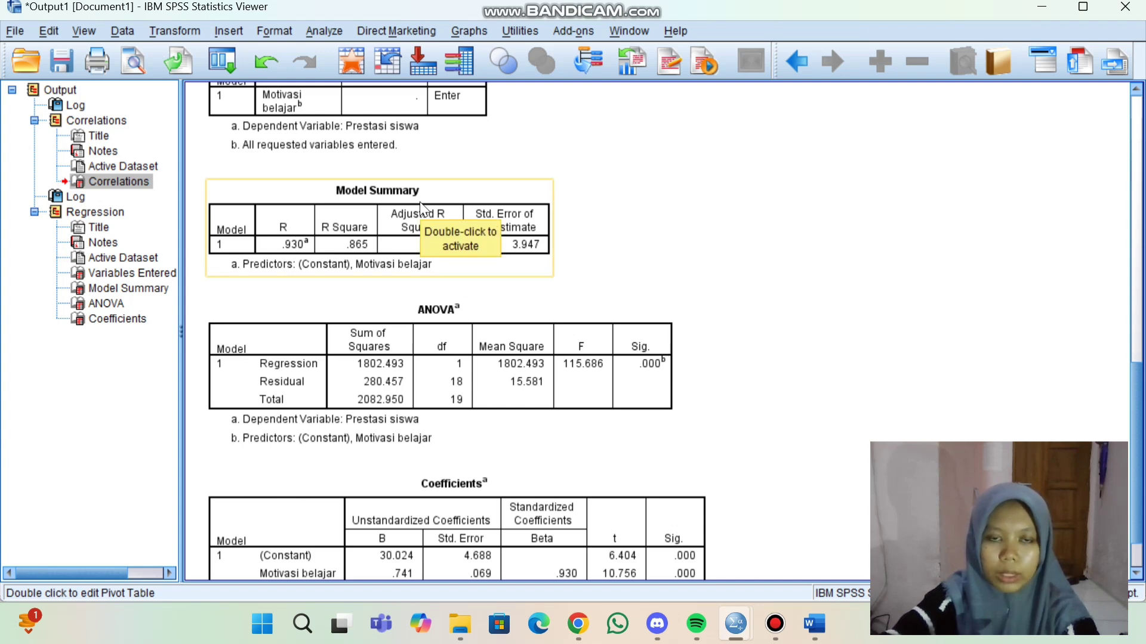
left_click(578, 299)
left_click(603, 287)
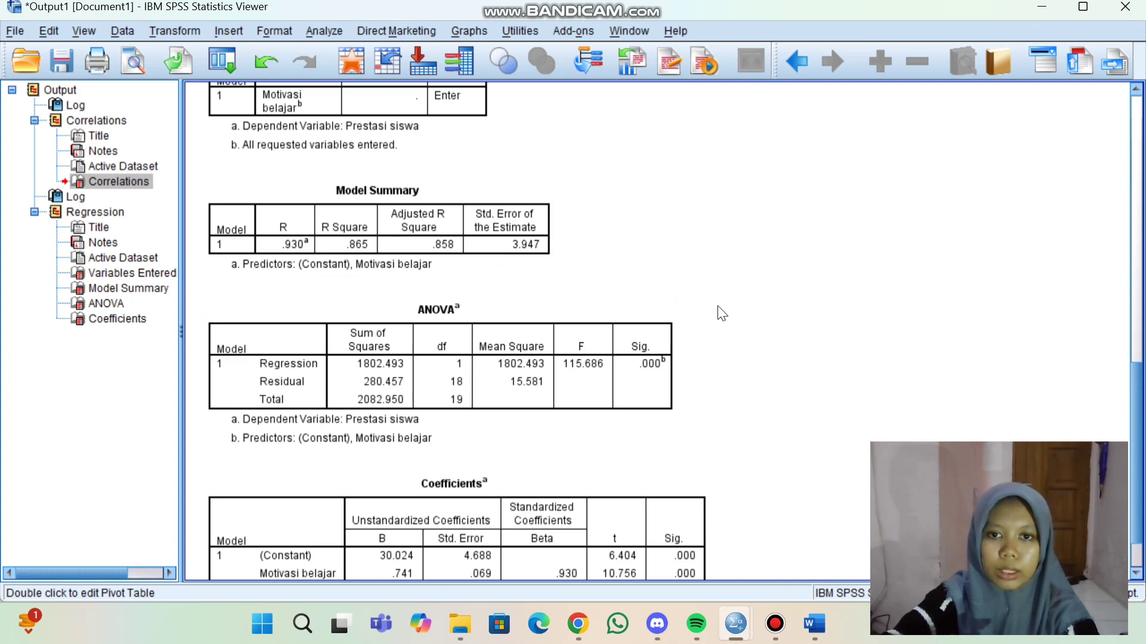
Step: Switch to the Word document INTERPRETASI UAS PRAKTIKUM SE and read the written interpretations of the Pearson correlation and linear regression tests
left_click(824, 633)
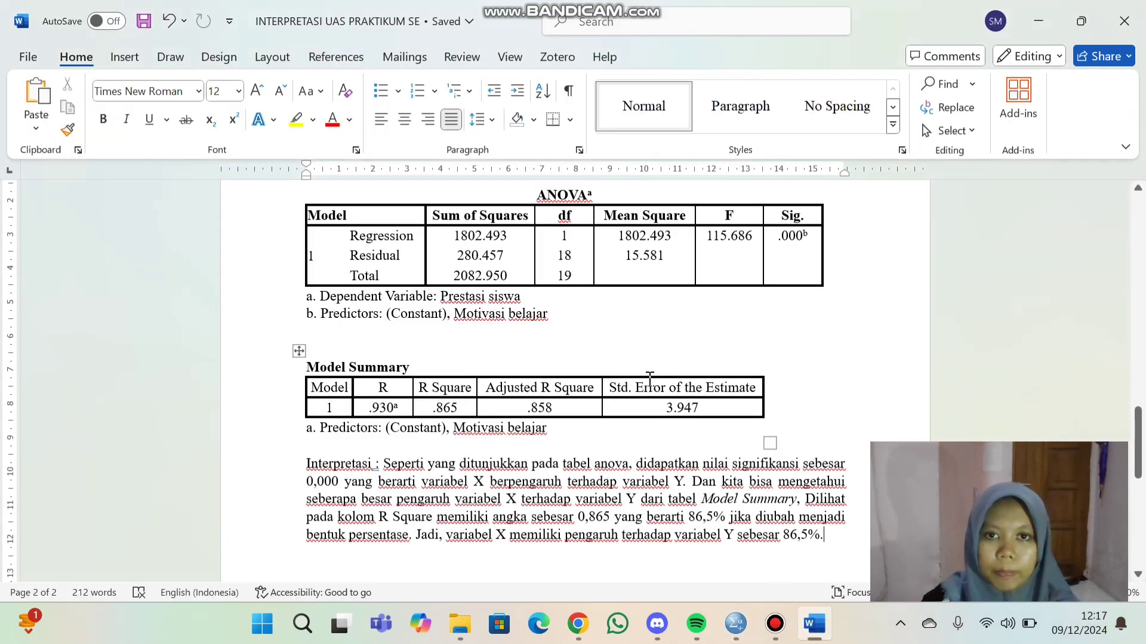
scroll(650, 380, "up", 10)
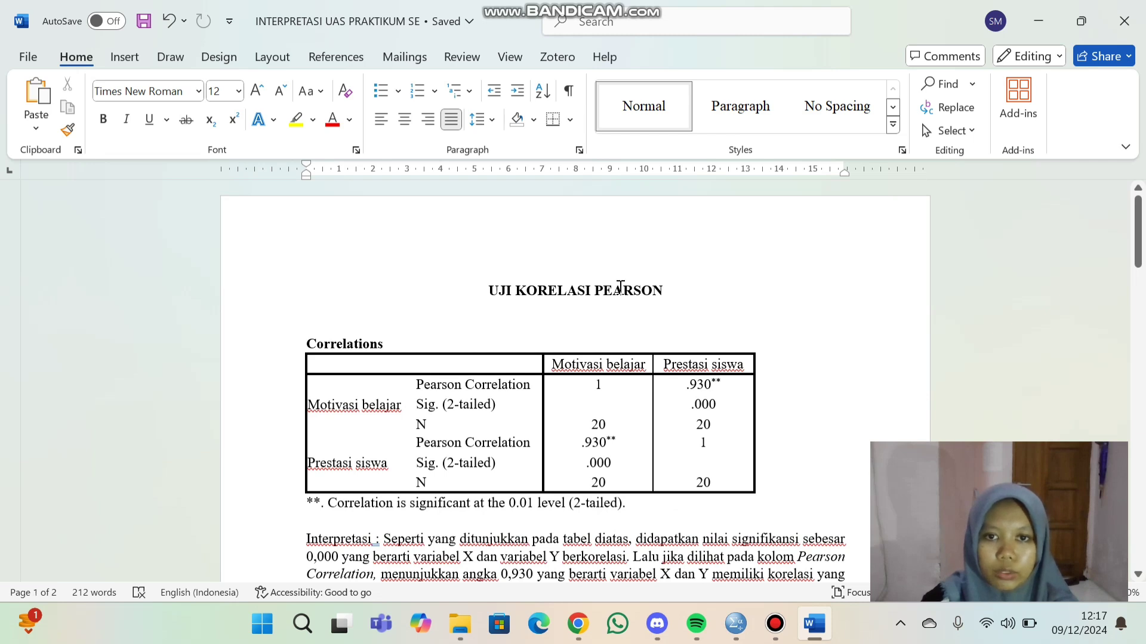
scroll(618, 288, "down", 2)
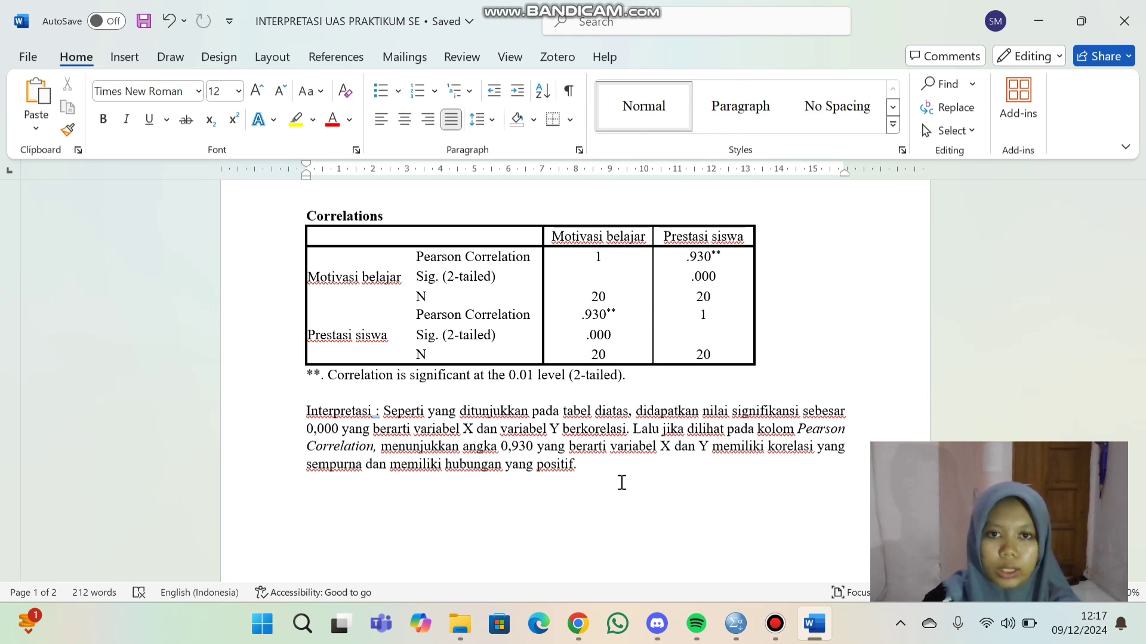
scroll(621, 482, "down", 5)
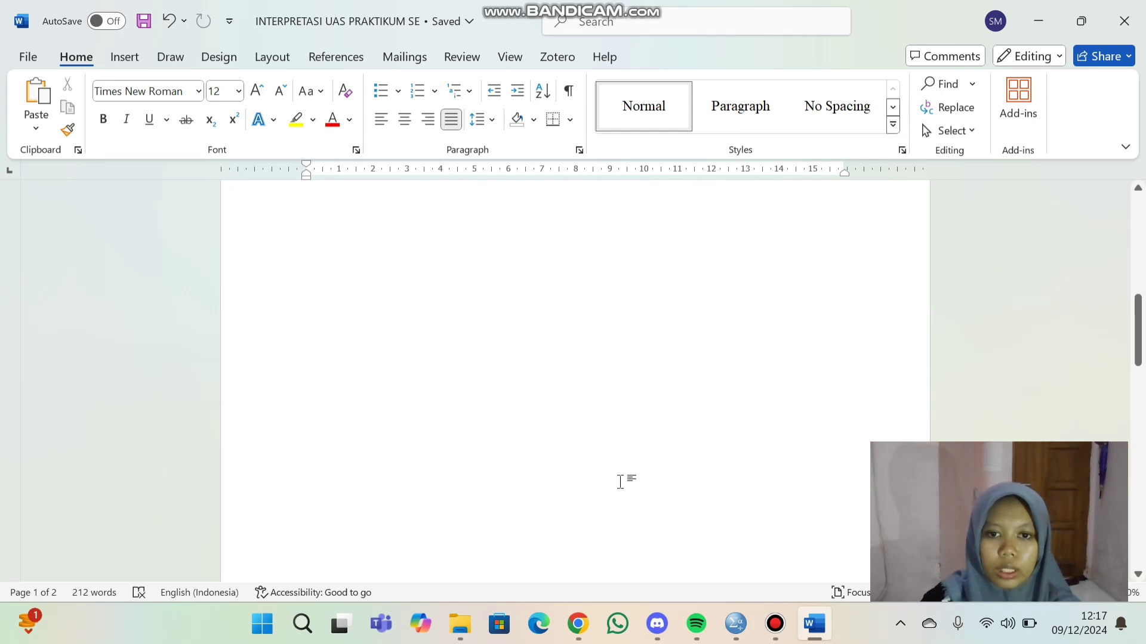
scroll(621, 482, "down", 6)
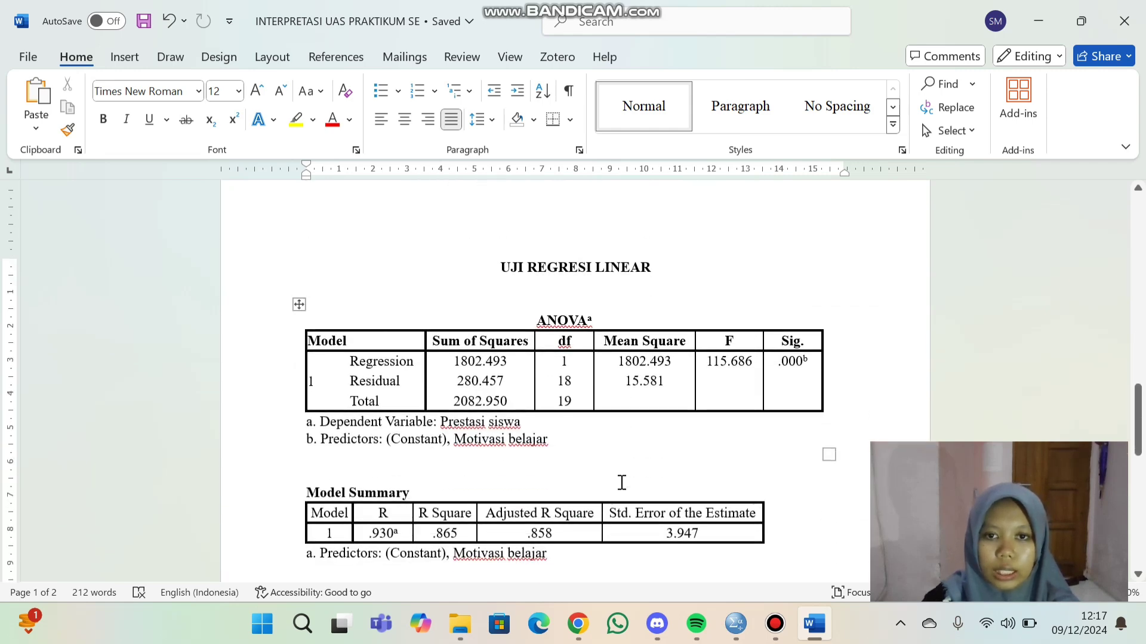
scroll(621, 482, "down", 1)
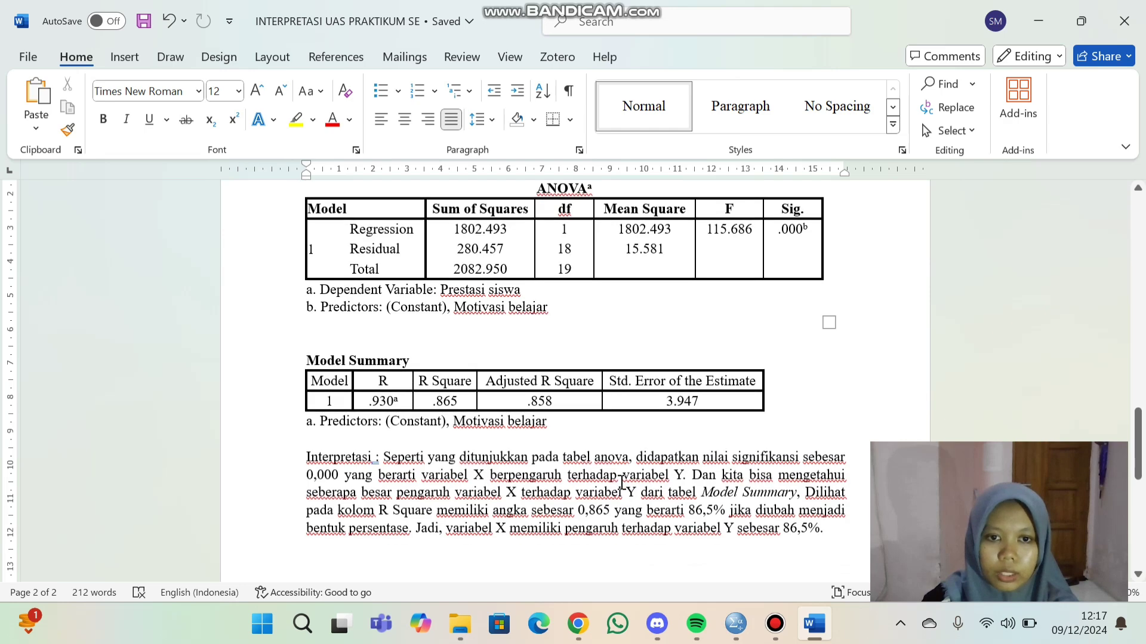
scroll(622, 482, "up", 1)
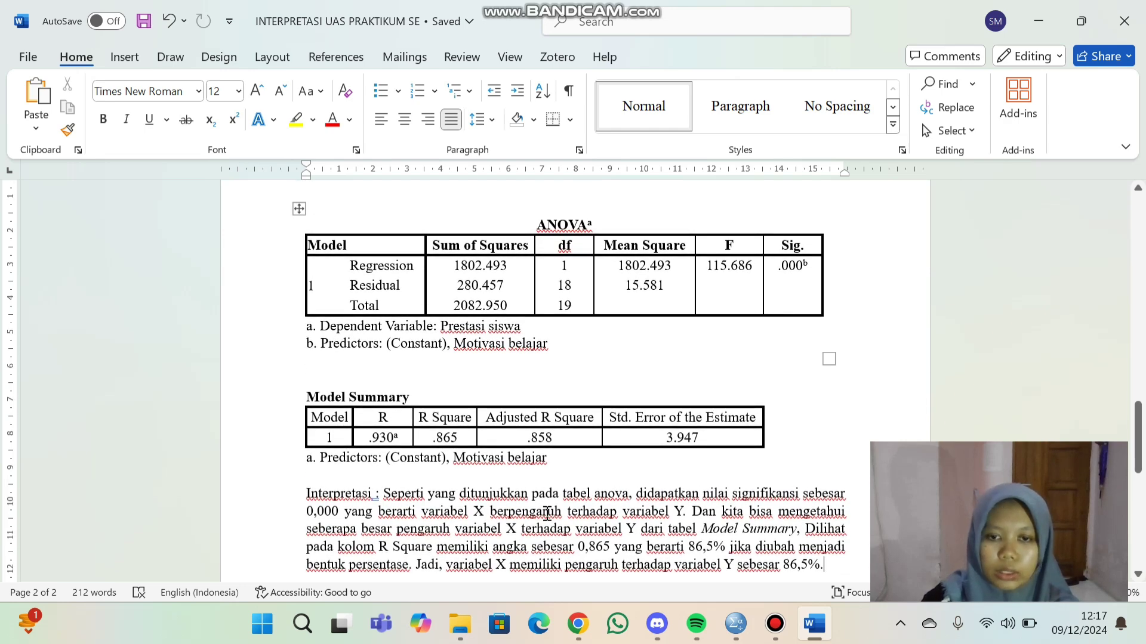
scroll(546, 514, "down", 2)
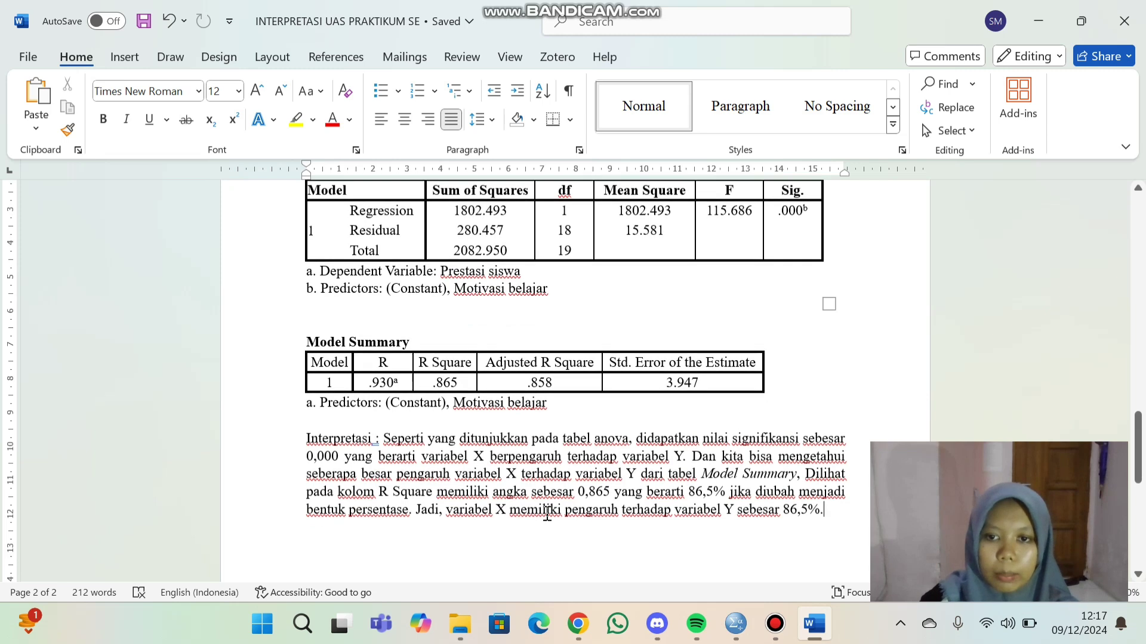